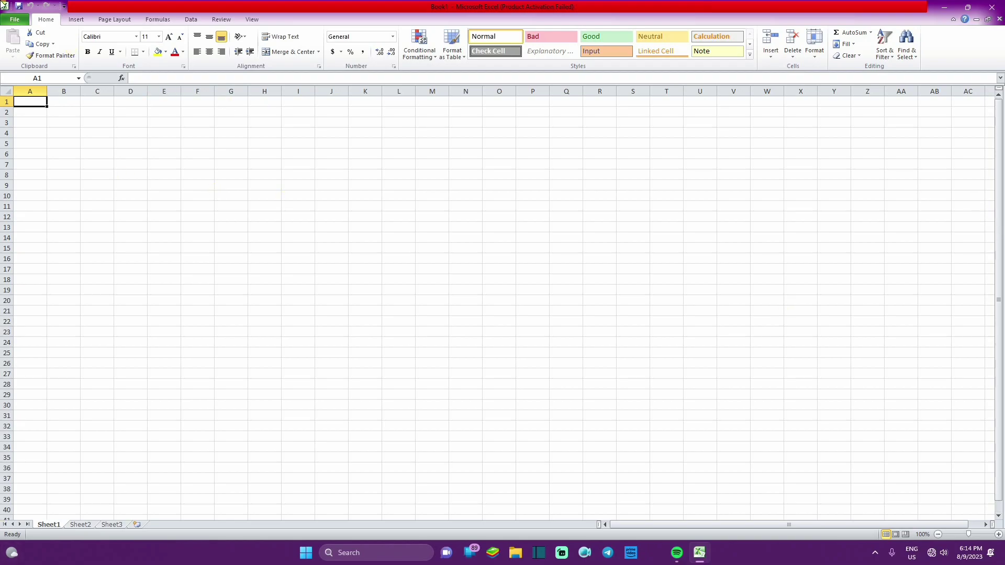
left_click(25, 23)
left_click(157, 63)
left_click(298, 191)
left_click(278, 193)
left_click(277, 213)
left_click(346, 188)
left_click(355, 211)
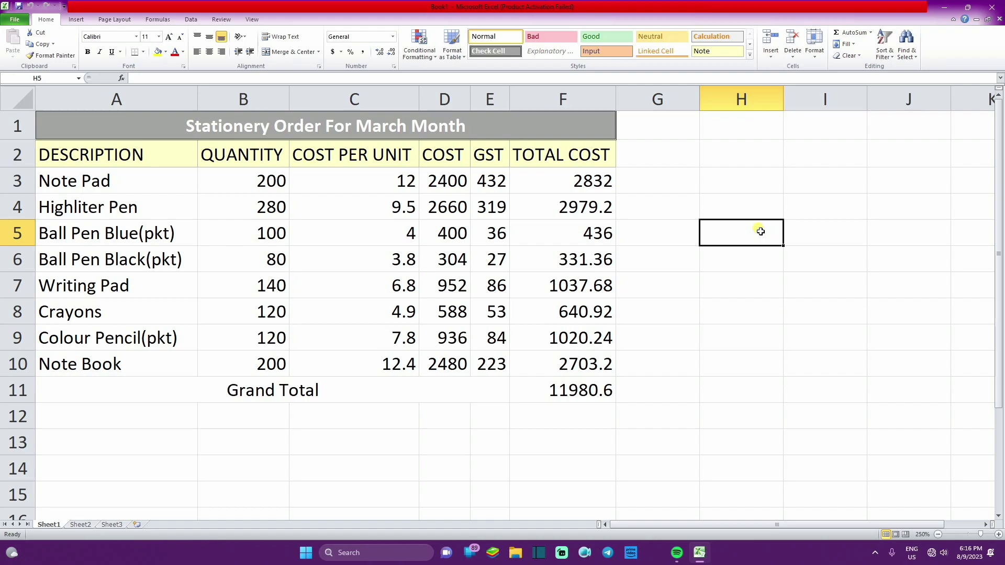
Examine the Crayons entry in the description column and the formula behind its GST amount.
left_click(194, 312)
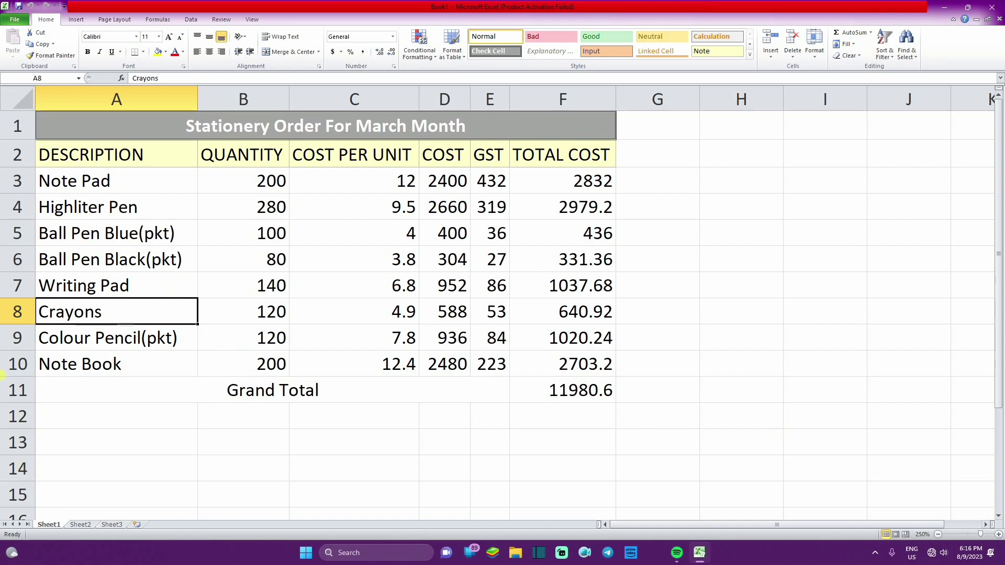
left_click(487, 316)
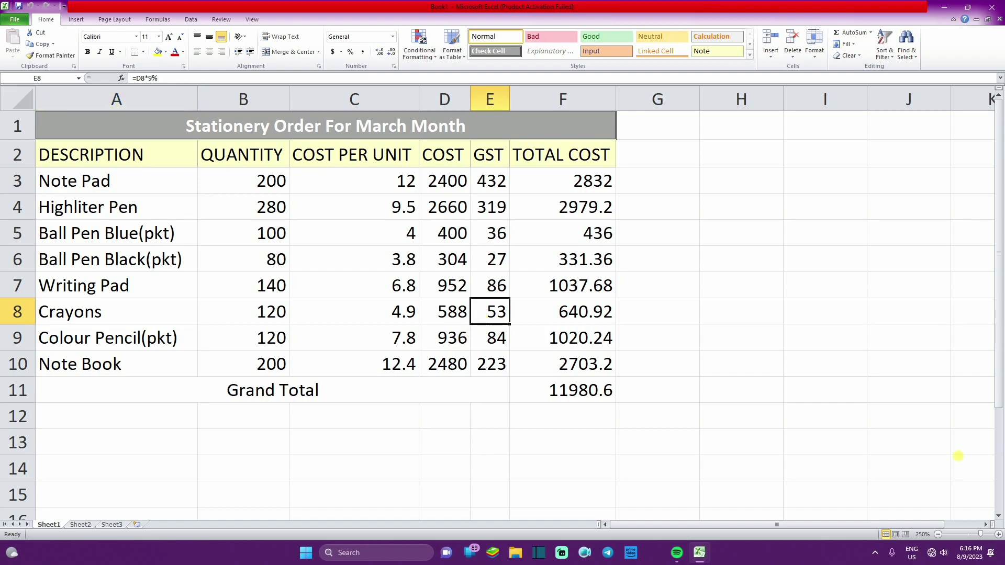
left_click(151, 312)
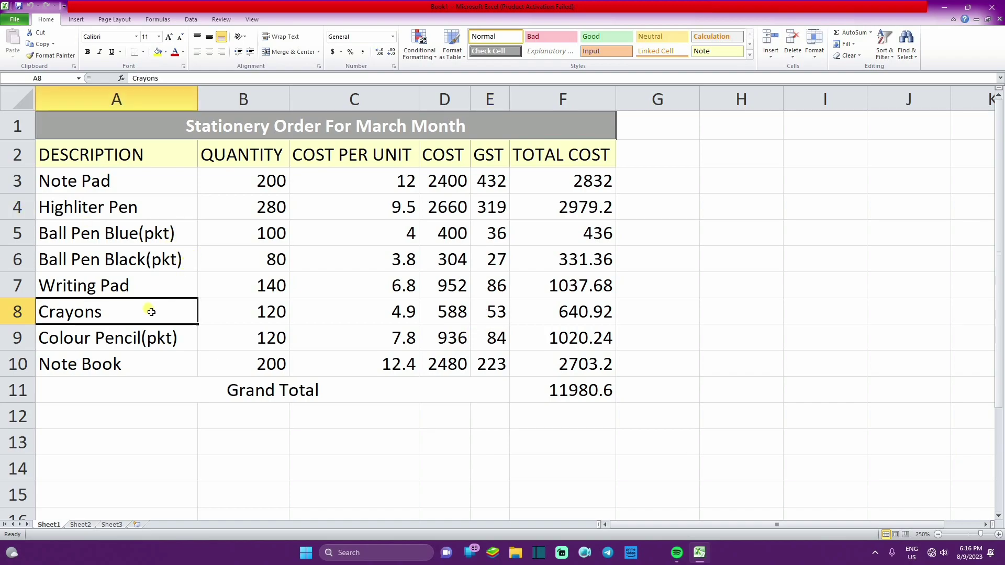
left_click(487, 317)
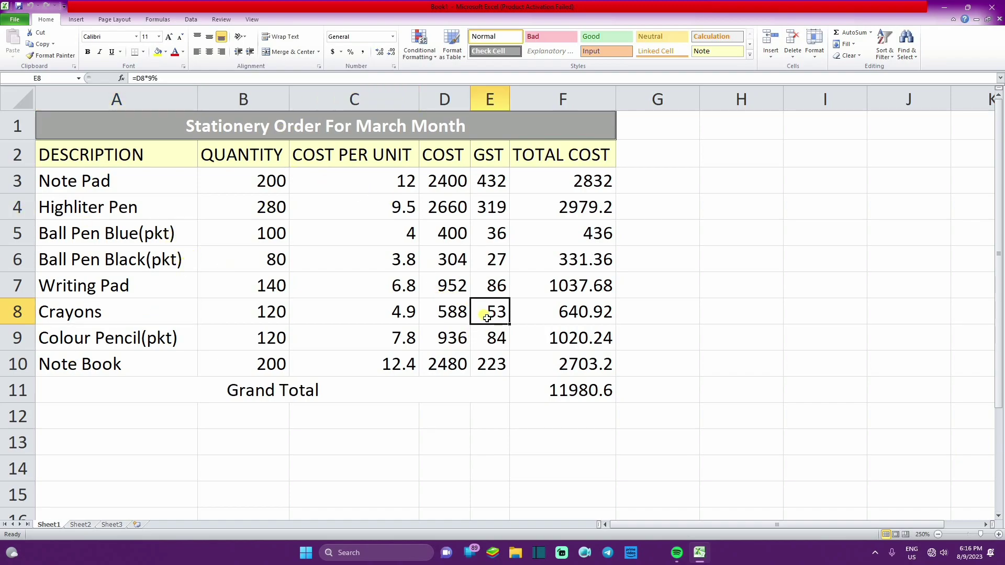
left_click(138, 330)
left_click(145, 319)
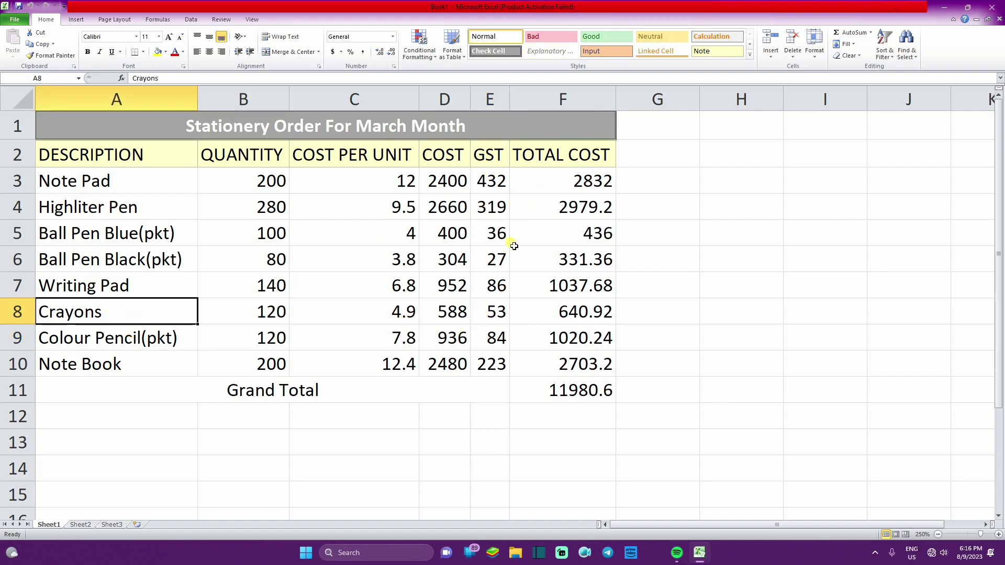
left_click(503, 314)
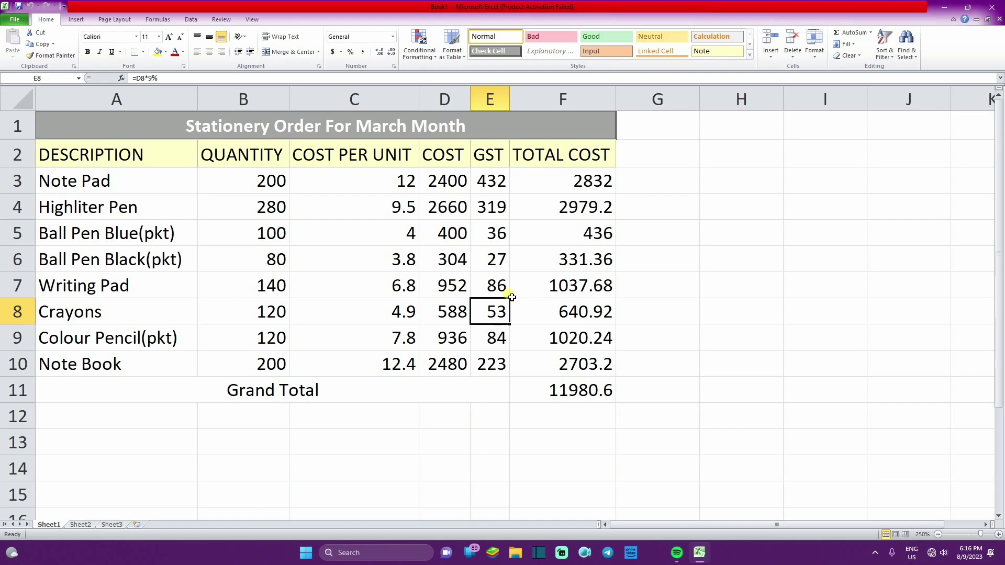
left_click(123, 179)
left_click(484, 304)
Enter the label GST in cell H7, beside the stationery order table.
left_click(760, 289)
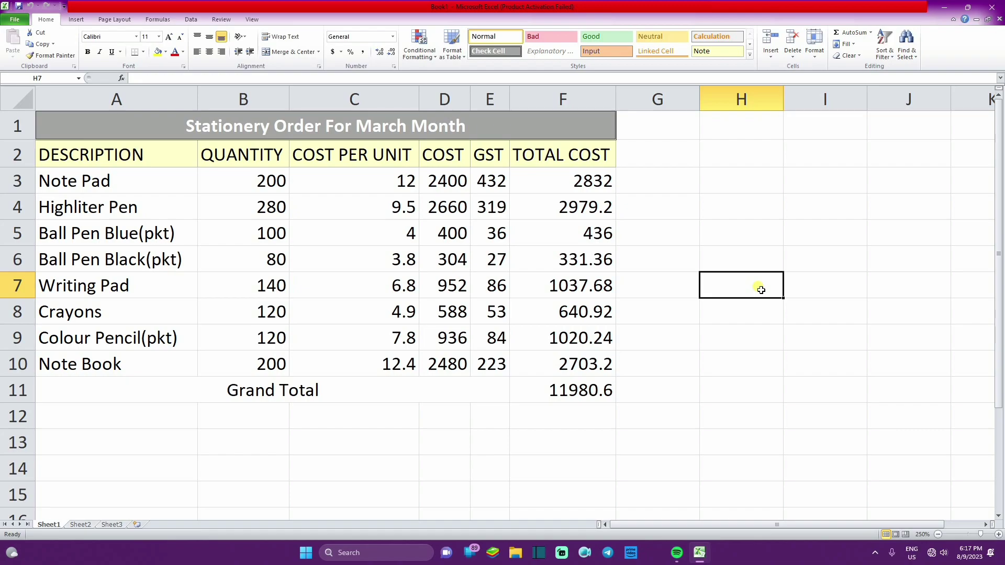
type("=")
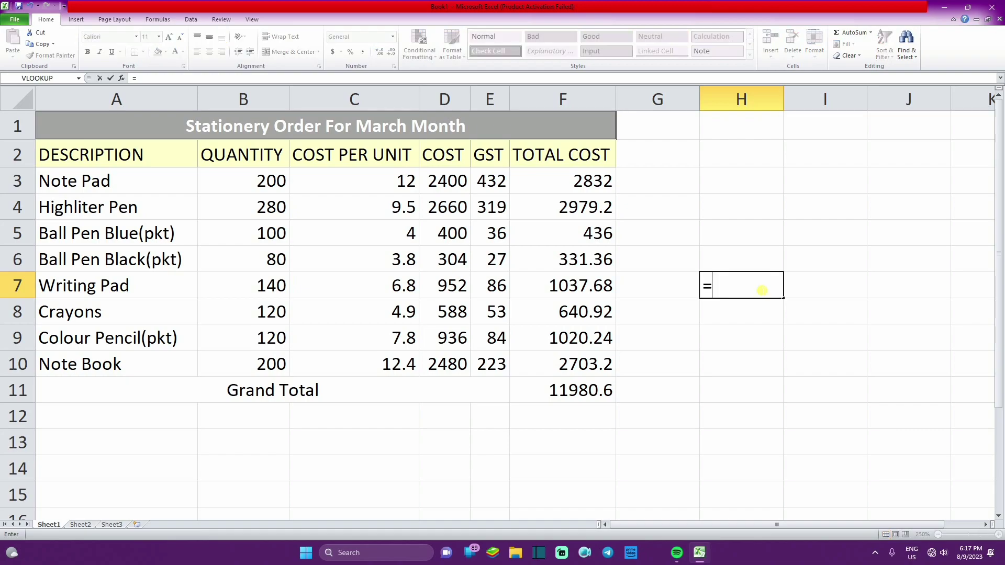
key("BackSpace")
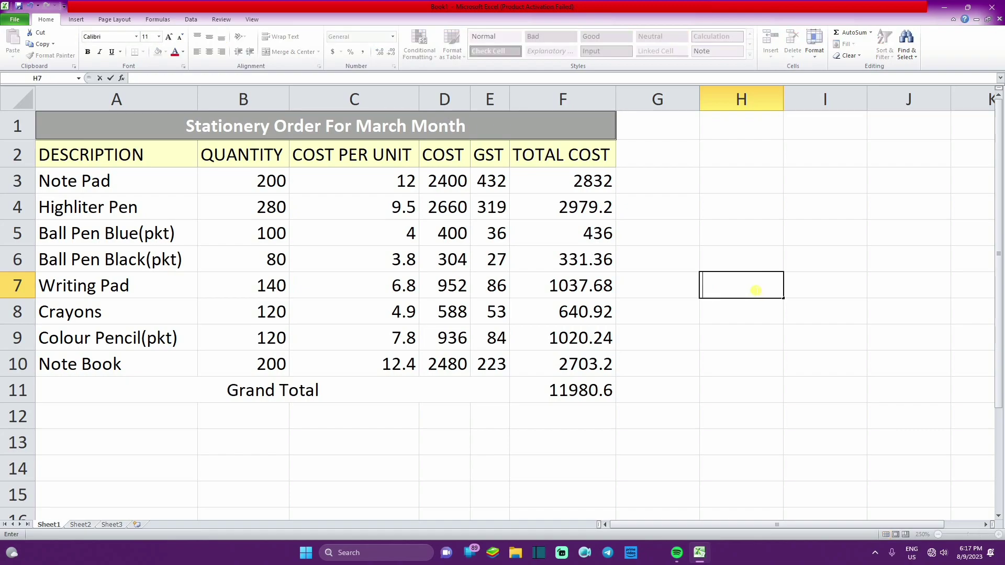
type("GST")
Start a VLOOKUP formula in cell I7 with the Crayons cell A8 as the lookup value.
left_click(799, 292)
type("=")
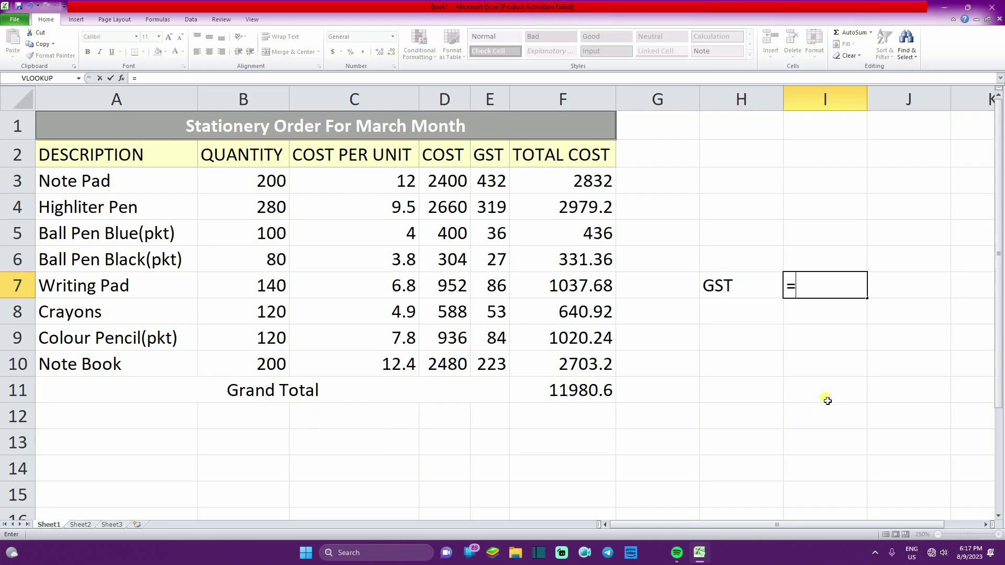
type("VLOO")
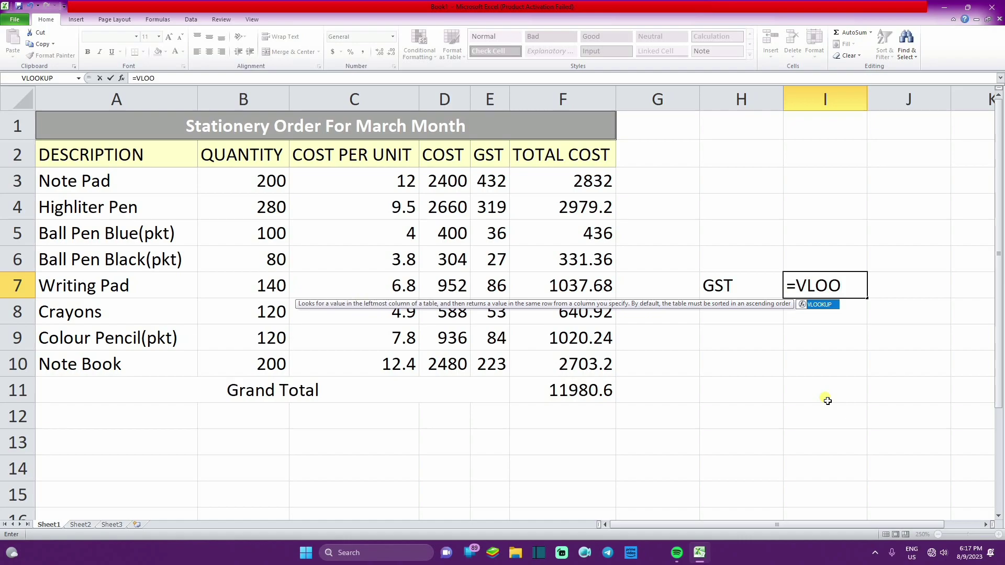
type("UP")
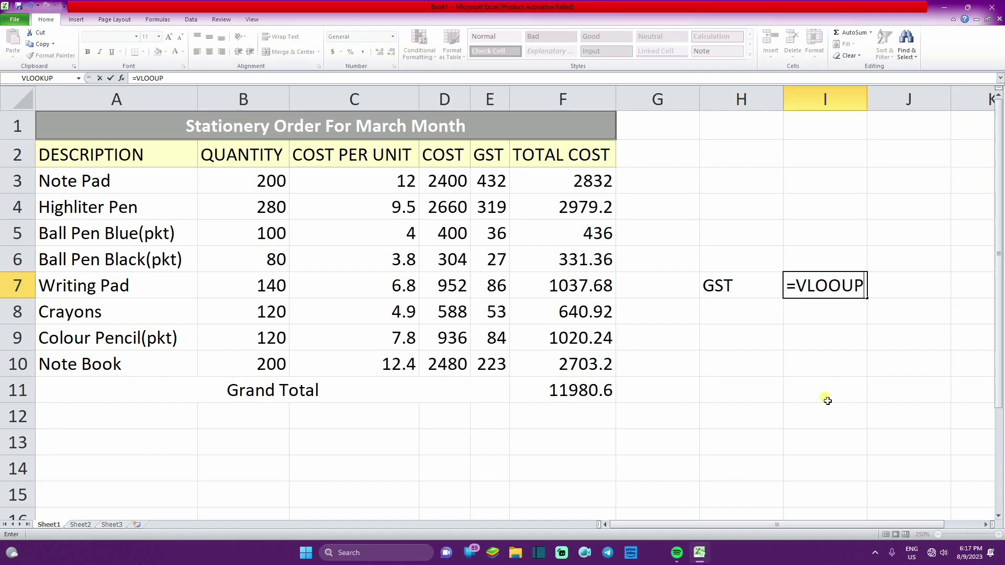
key("BackSpace")
key("BackSpace")
type("KUP")
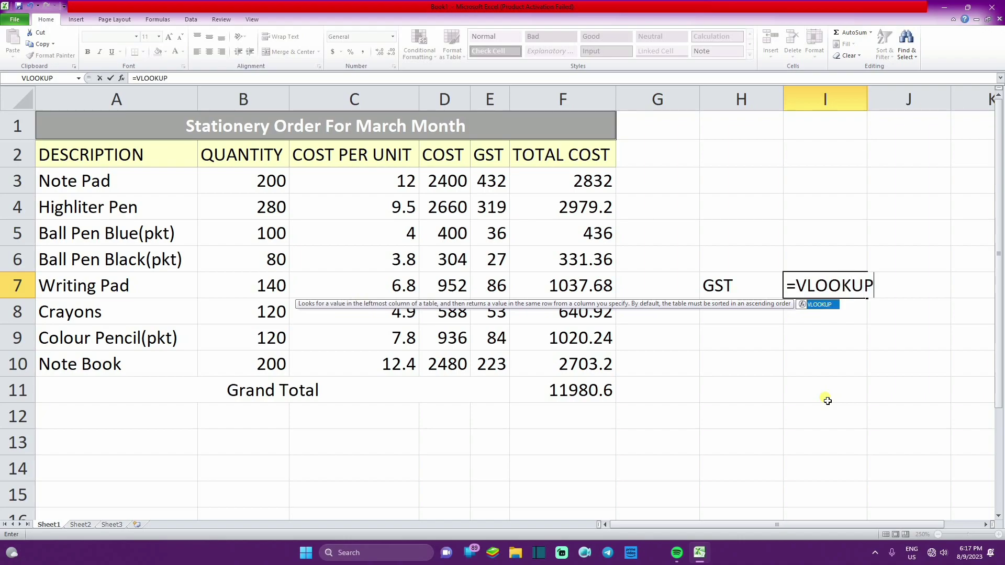
type("(")
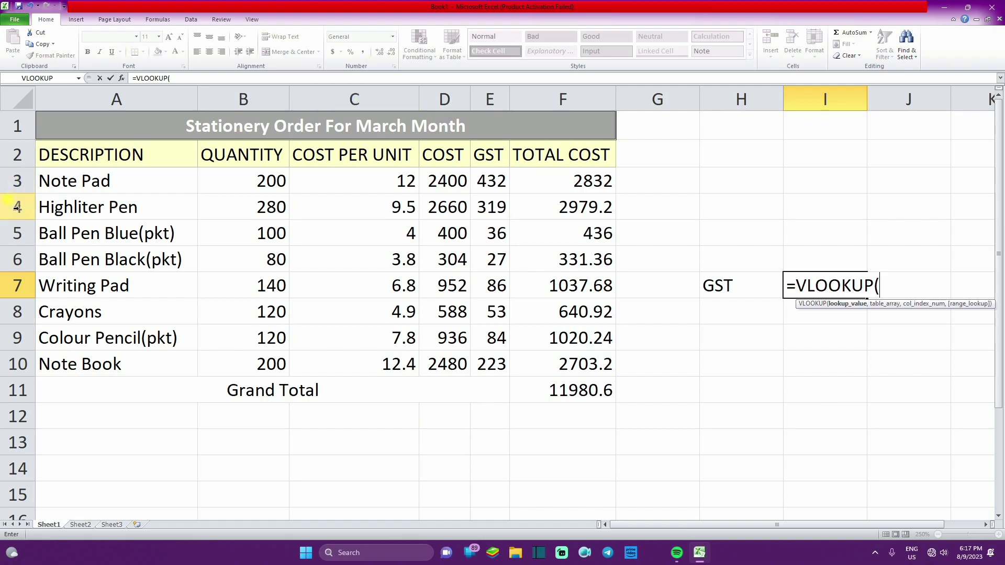
left_click(111, 312)
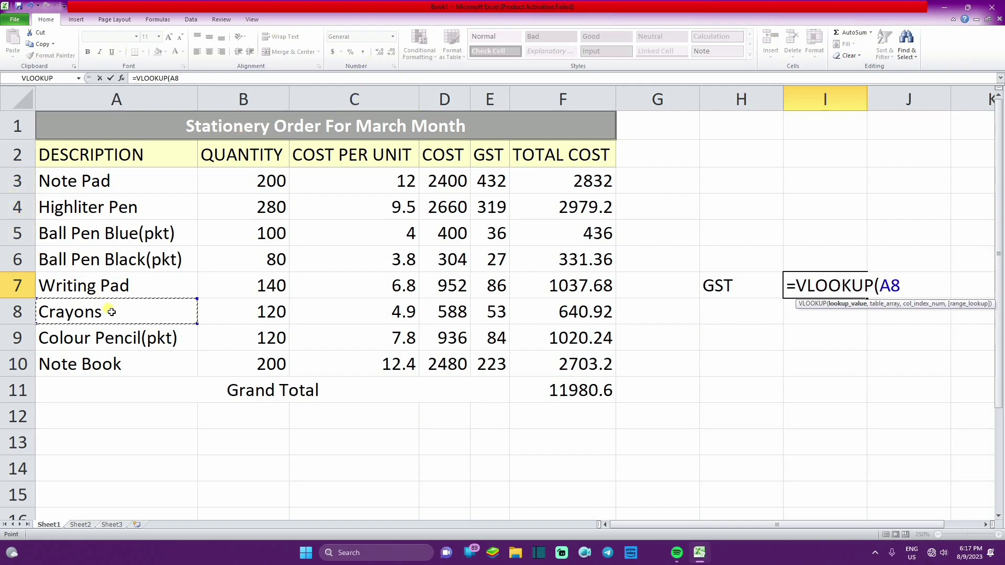
type(",")
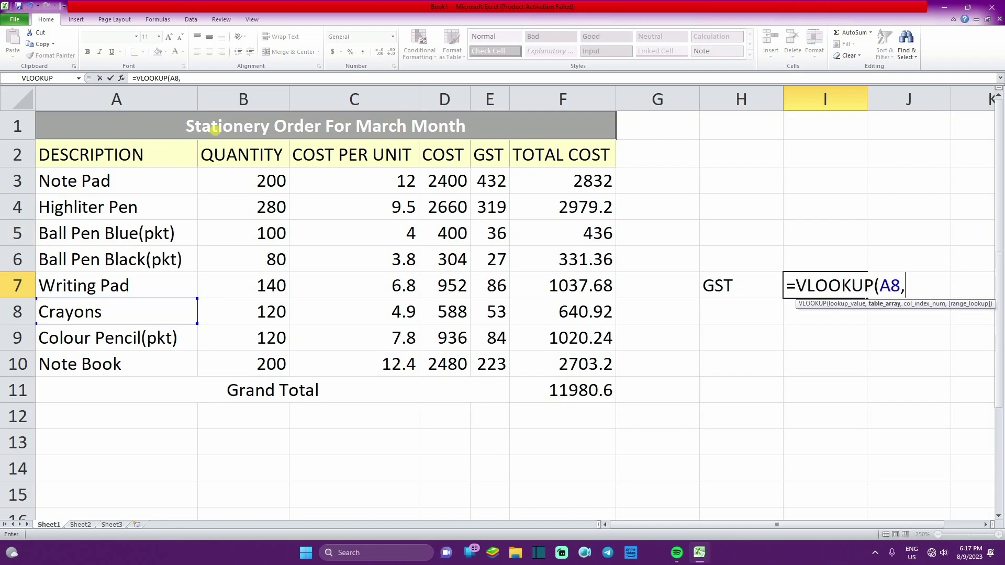
Complete the VLOOKUP formula in I7 with table range A2:F10, column index 5 and 0 for an exact match.
left_click_drag(72, 153, 544, 364)
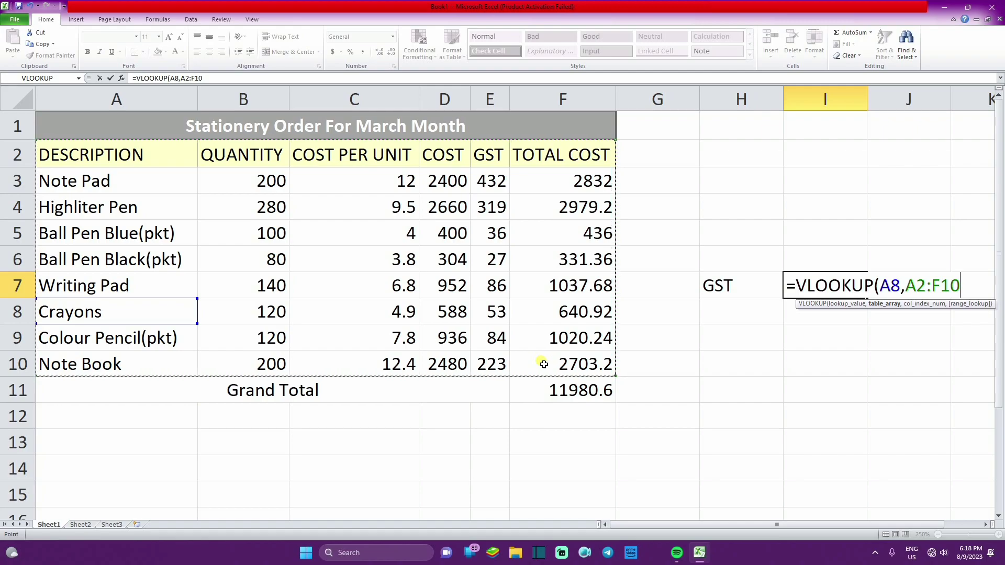
type(",")
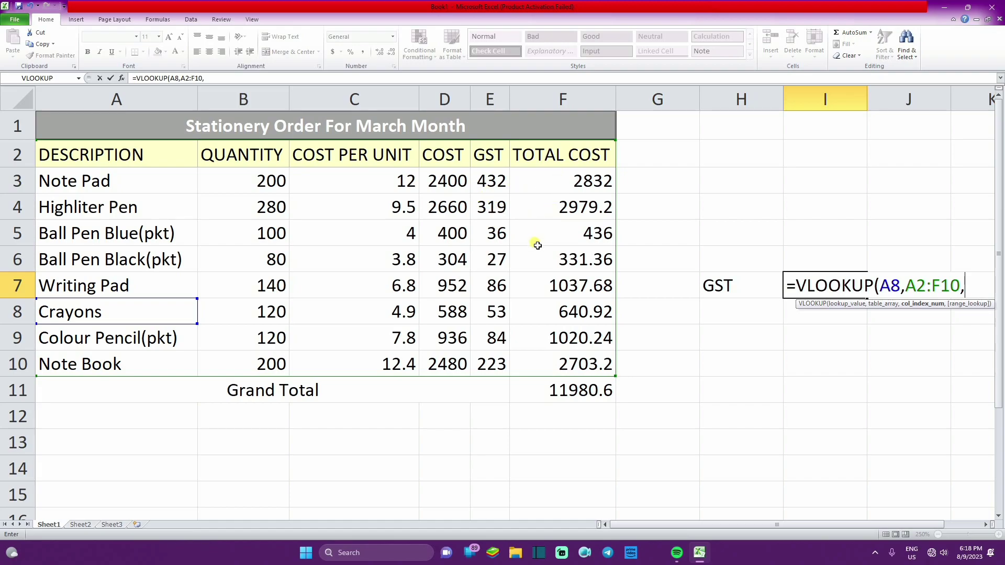
type("5,0")
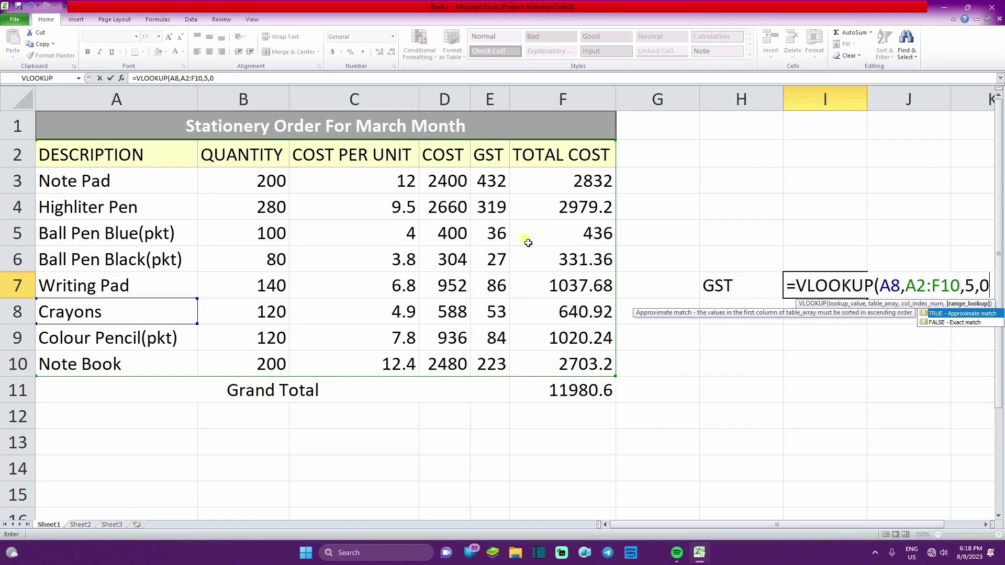
type(")")
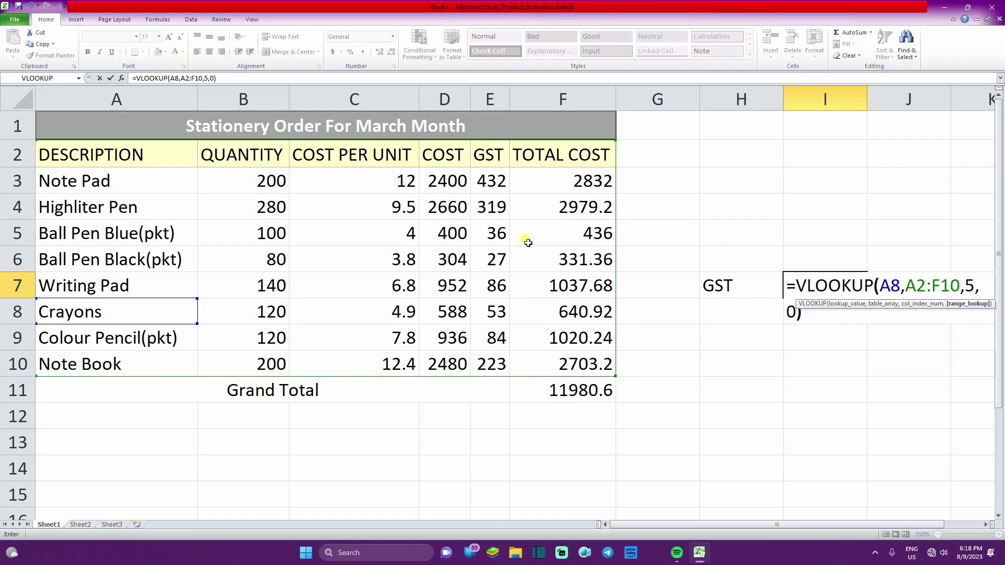
key("Return")
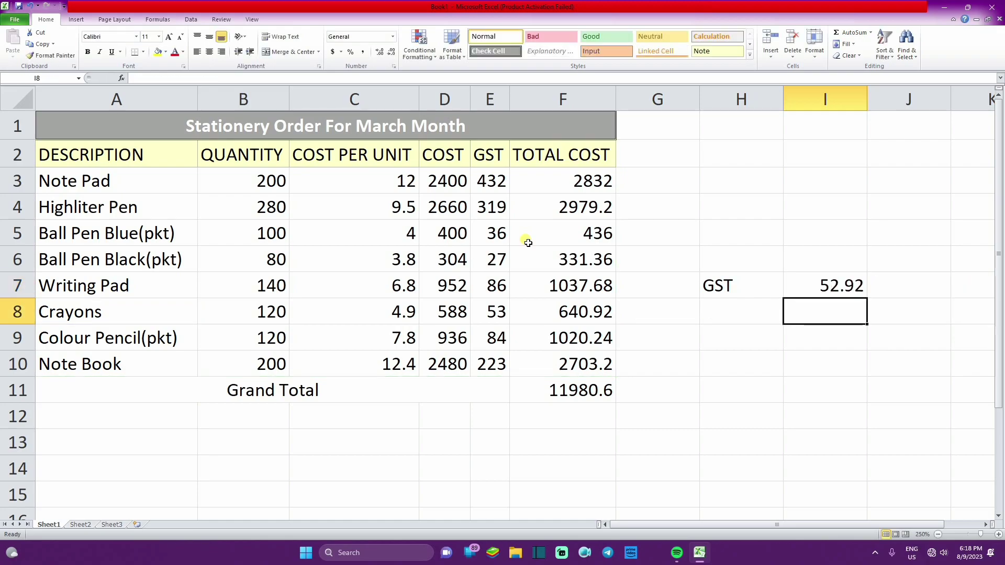
Compare the GST lookup result in I7 with the Crayons GST amount in E8.
left_click(490, 311)
left_click(847, 270)
left_click(854, 285)
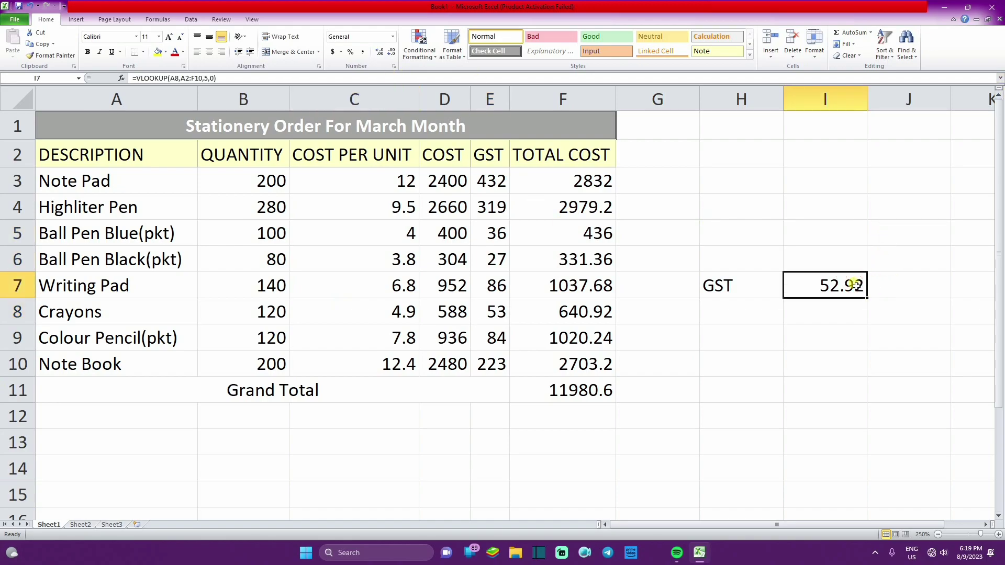
left_click(497, 322)
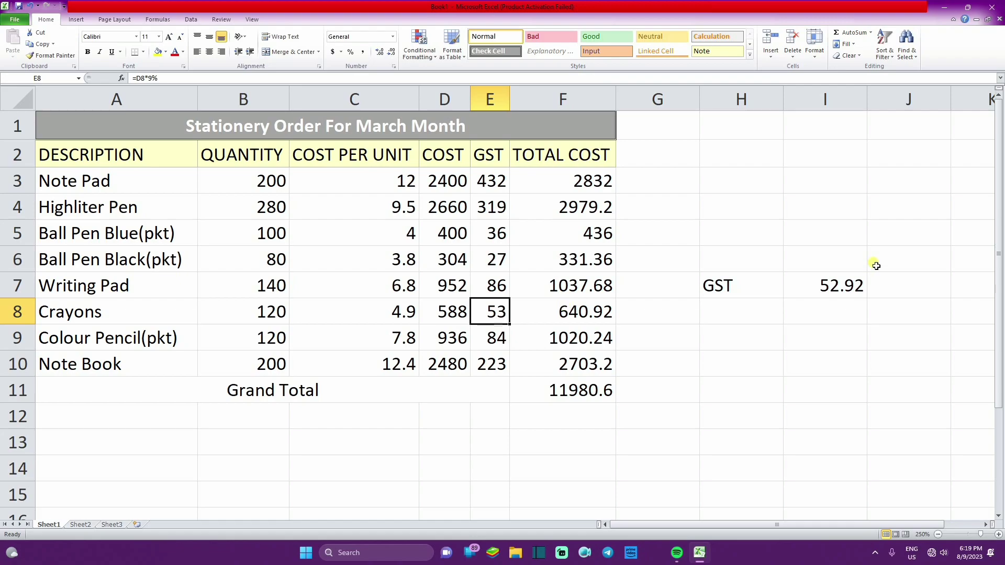
left_click(857, 294)
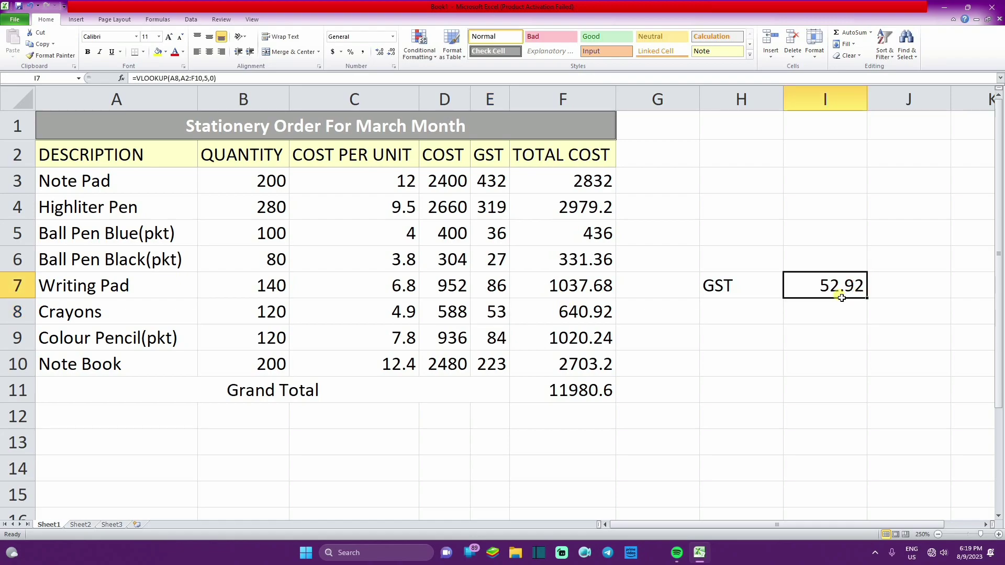
Enter the label HL QTY in cell H8, below the GST label.
left_click(740, 318)
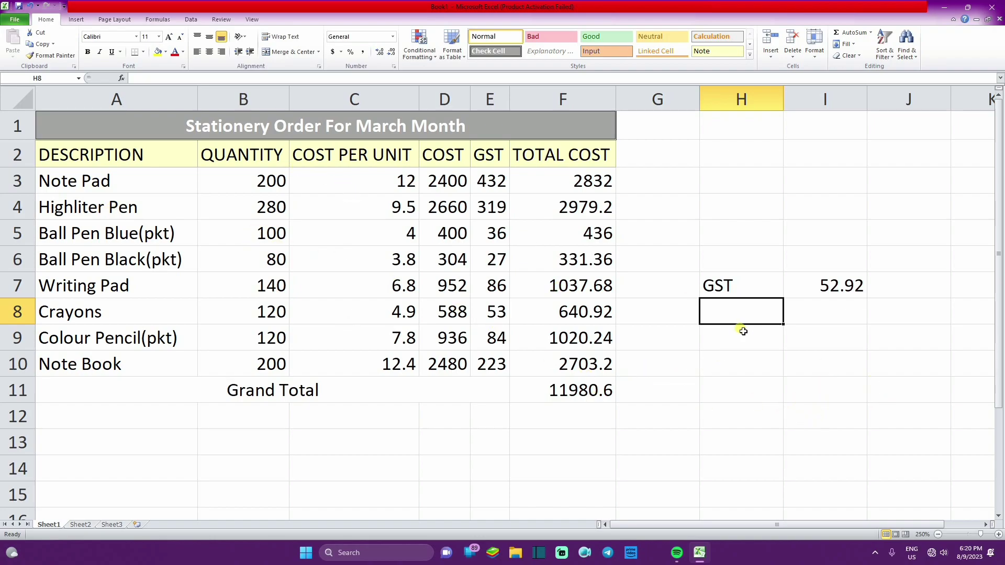
type("HL")
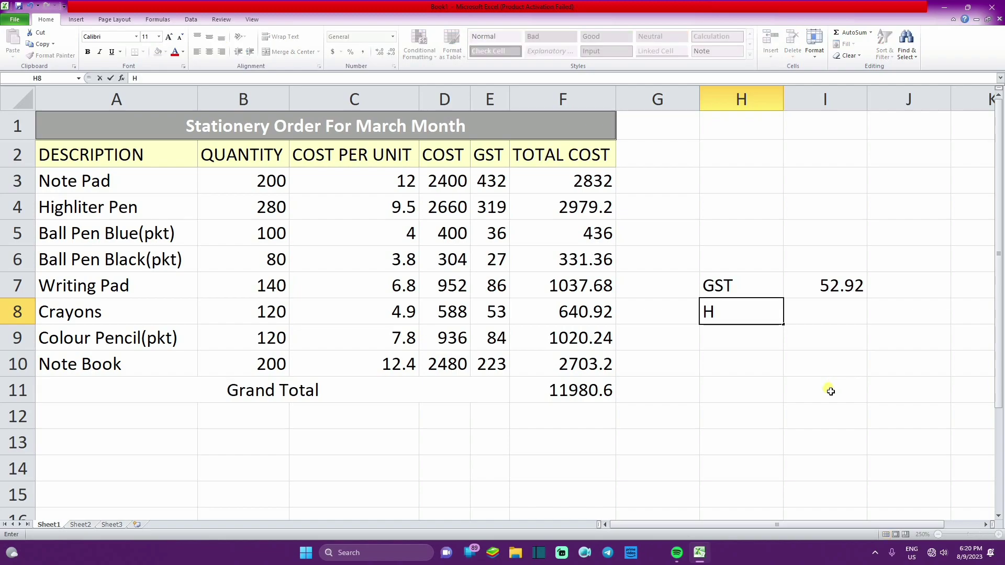
type("TY")
Start a VLOOKUP formula in cell I8 with the Highliter Pen cell A4 as the lookup value.
left_click(815, 310)
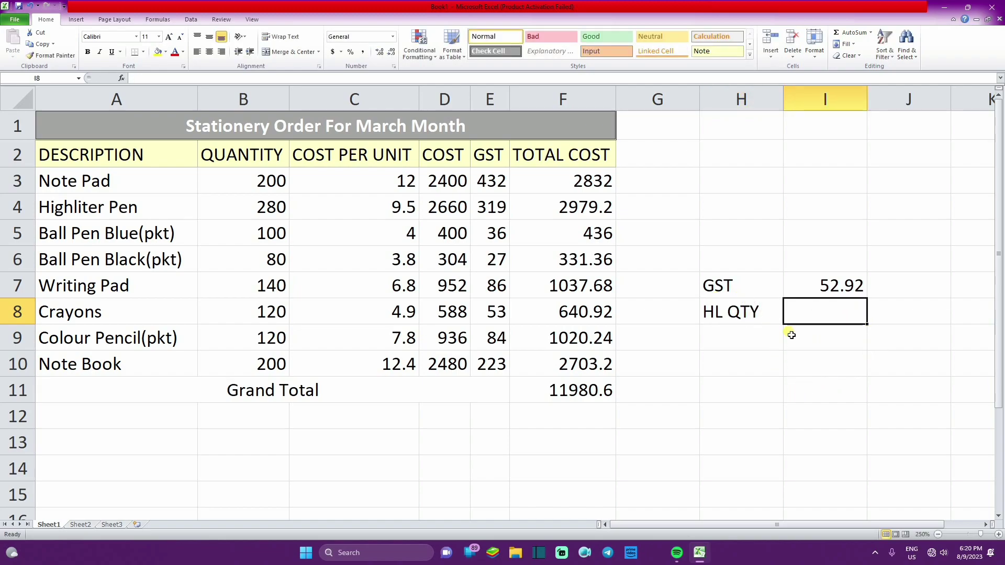
left_click(827, 289)
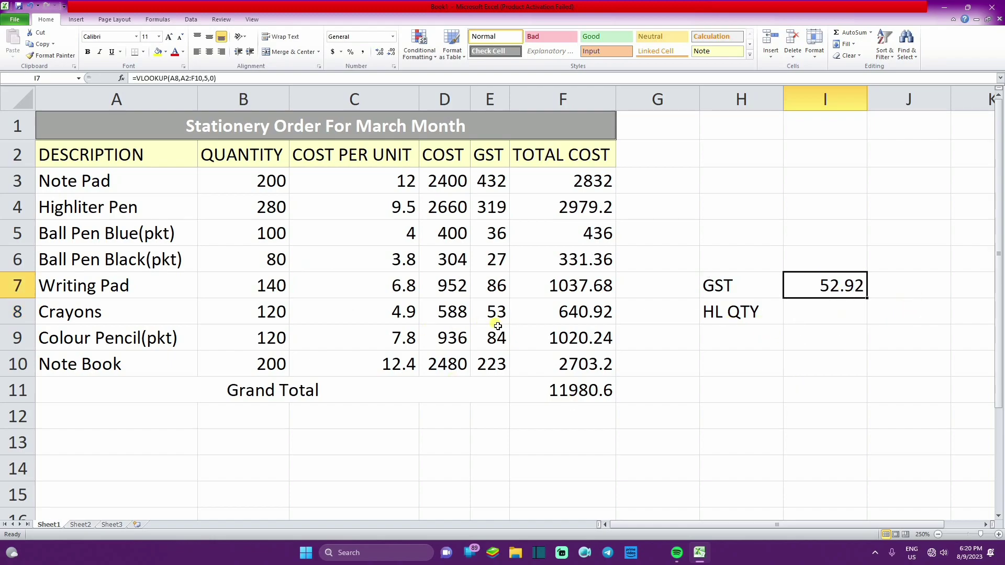
left_click(818, 322)
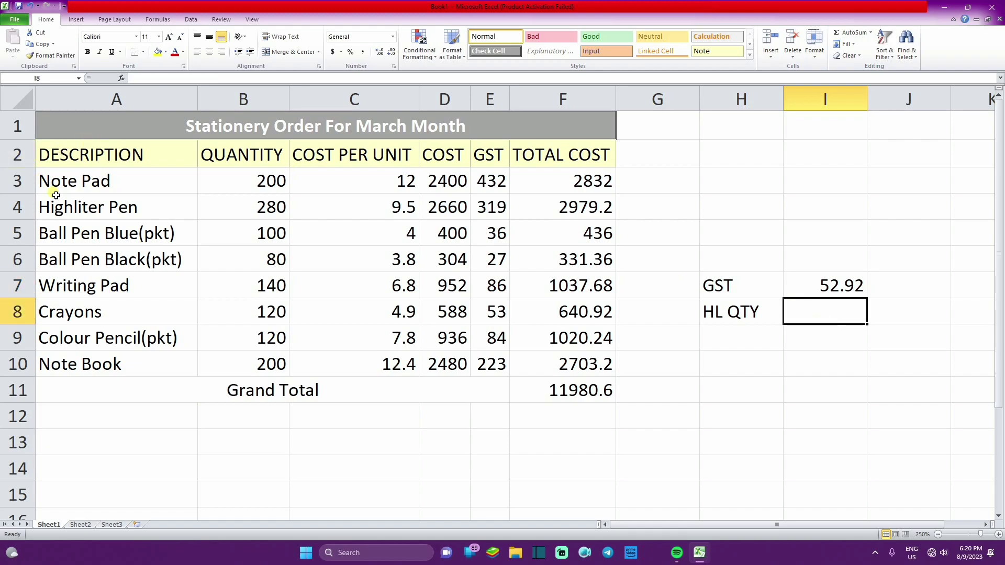
type("=")
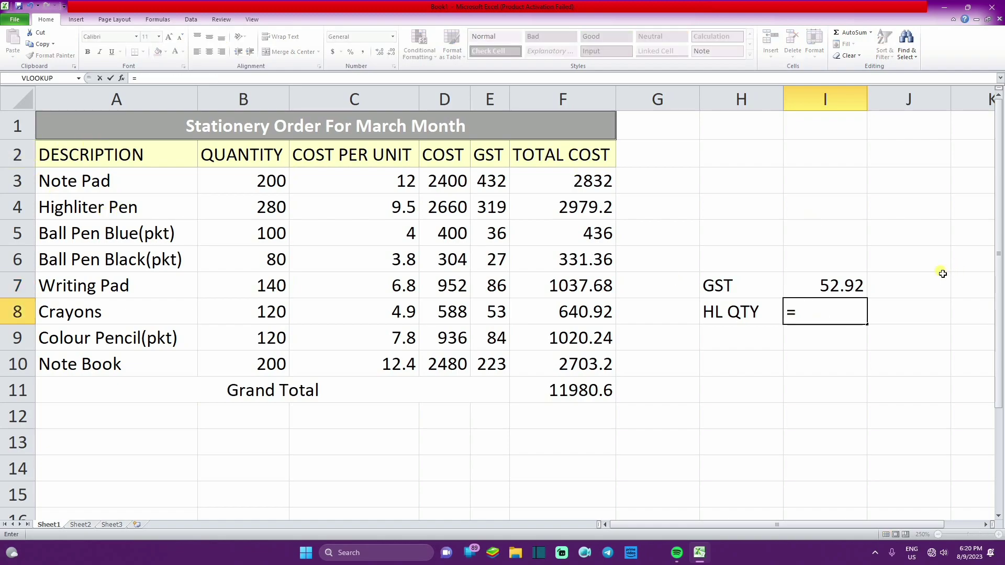
type("VLOO")
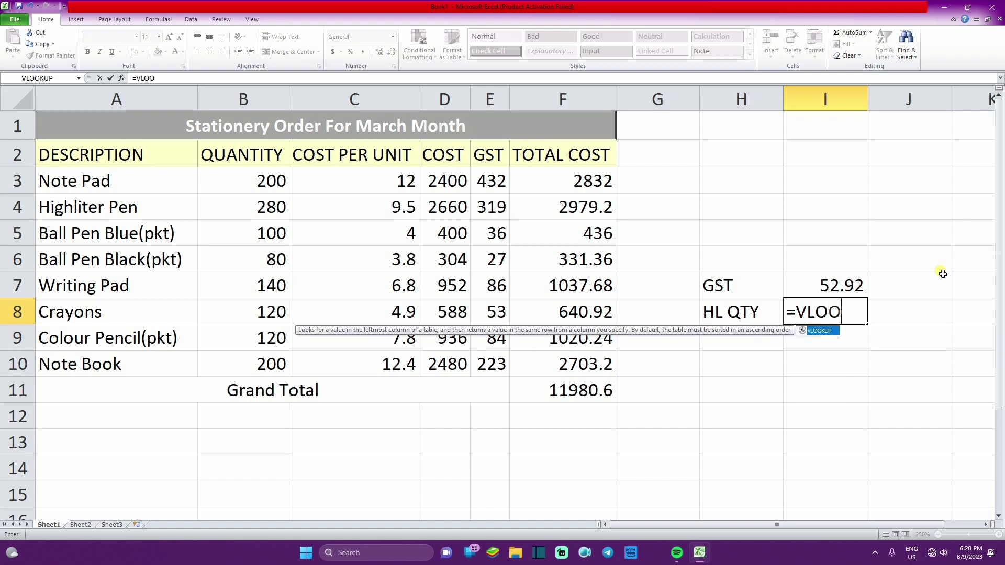
type("KUP(")
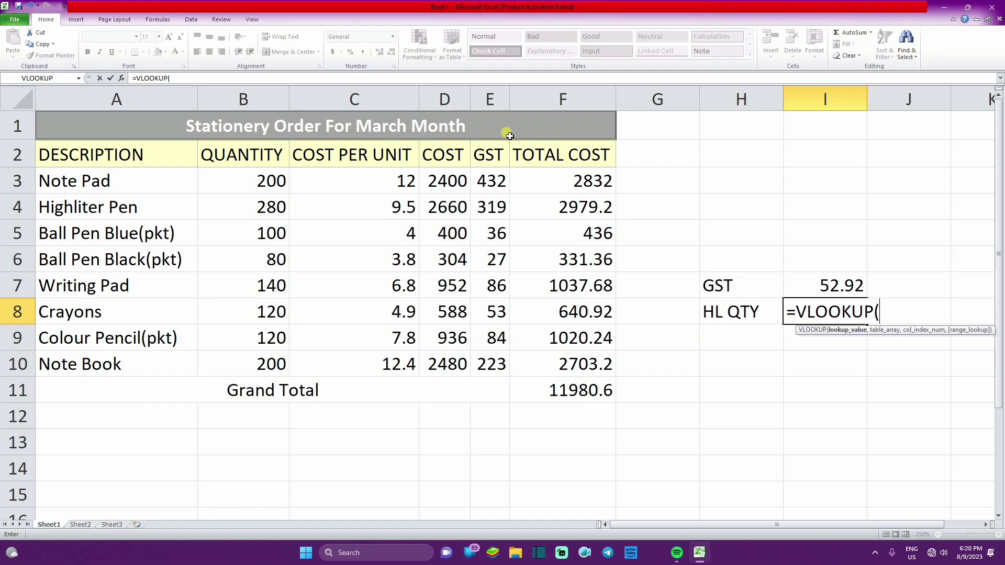
left_click(183, 205)
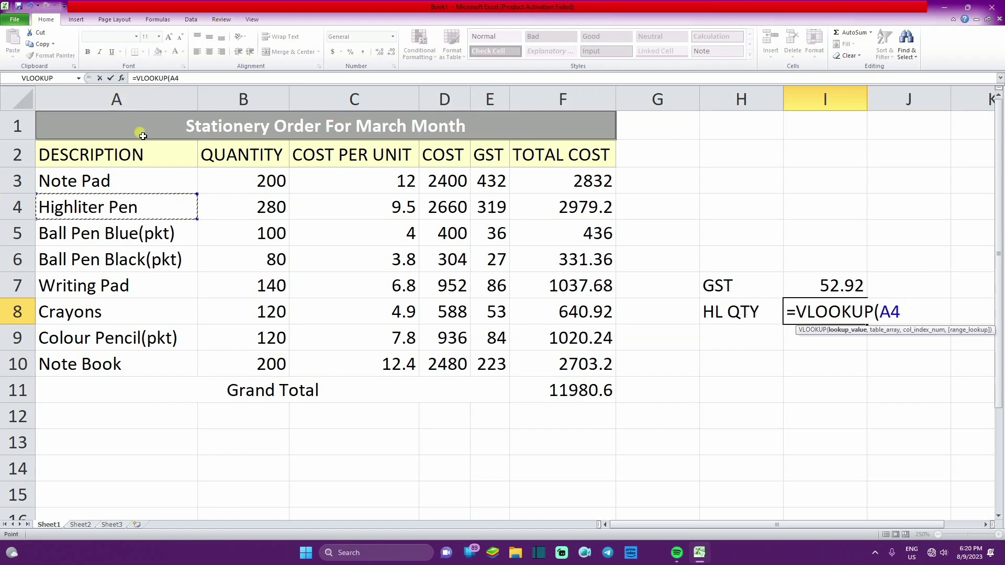
type(",")
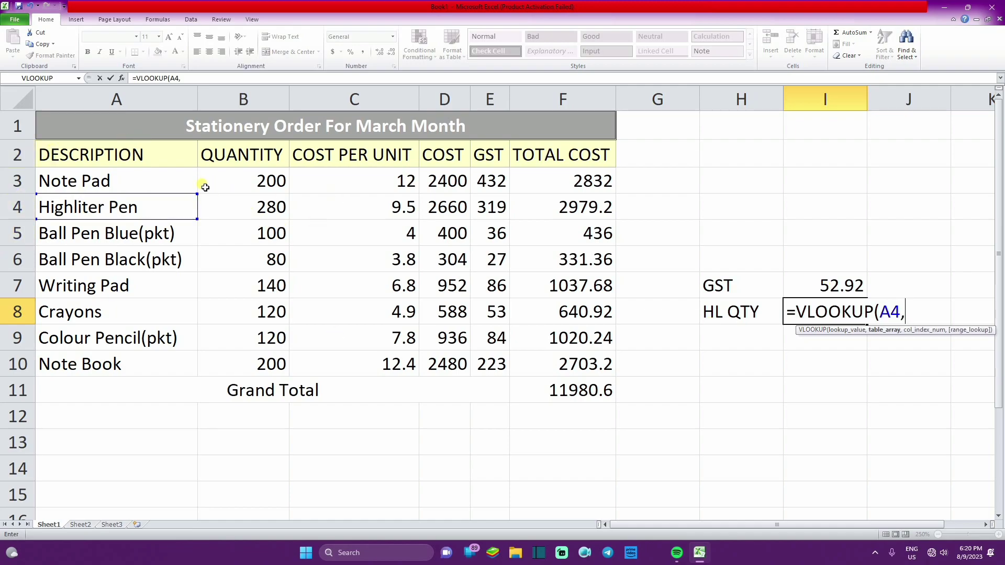
Complete the I8 VLOOKUP with table range A2:F11, column index 2 and 0 for an exact match, and check it against quantity cell B4.
left_click_drag(174, 160, 597, 395)
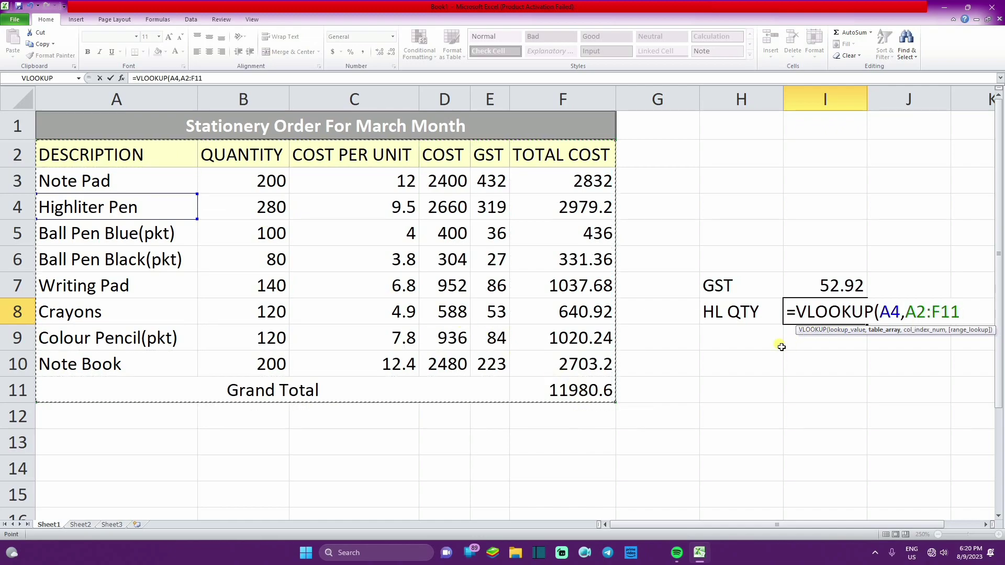
type(",")
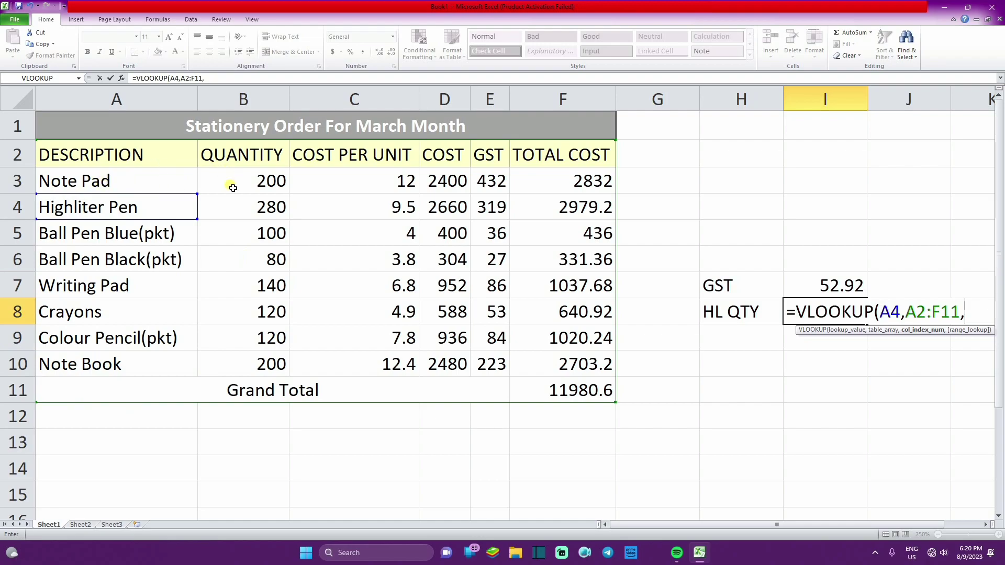
type("2,")
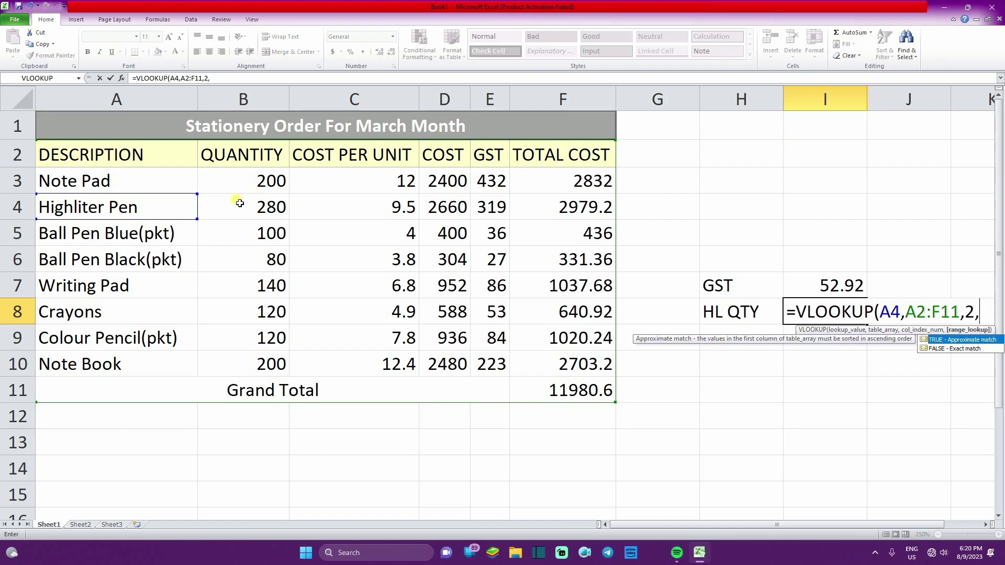
type("0)")
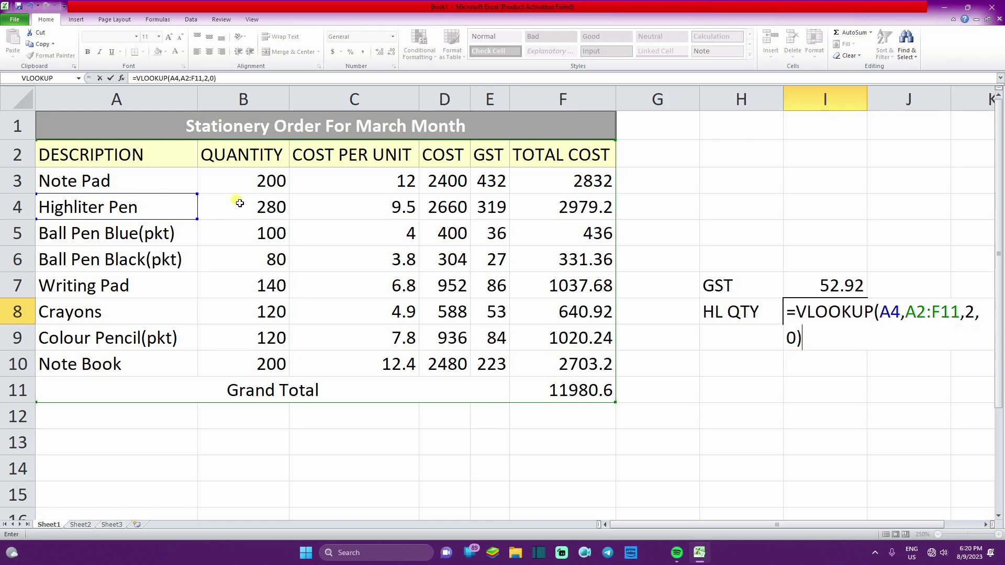
key("Return")
left_click(793, 317)
left_click(235, 213)
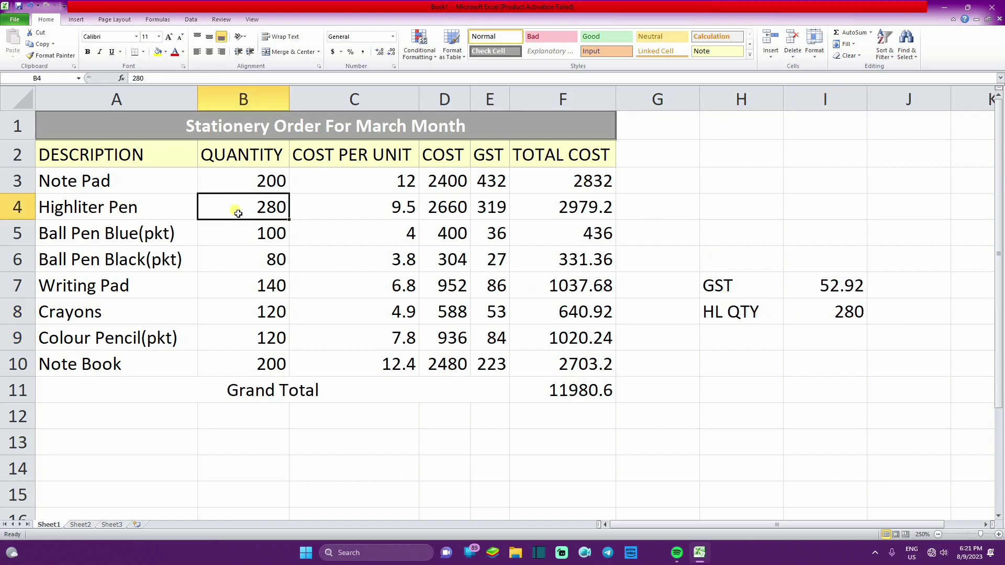
Start a VLOOKUP formula in cell H10 with the Note Pad cell A3 as the lookup value.
left_click(741, 372)
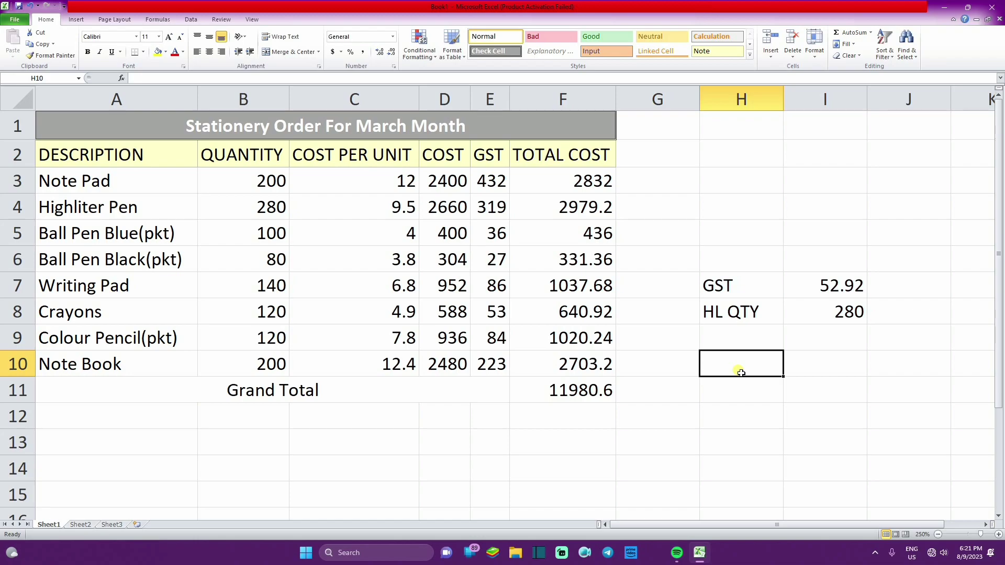
left_click(160, 191)
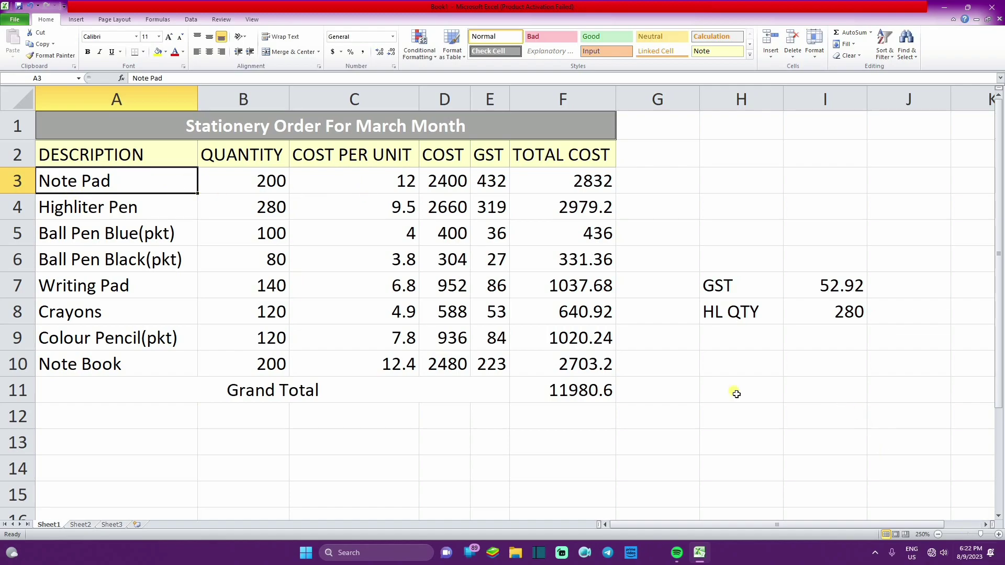
left_click(733, 377)
type("=")
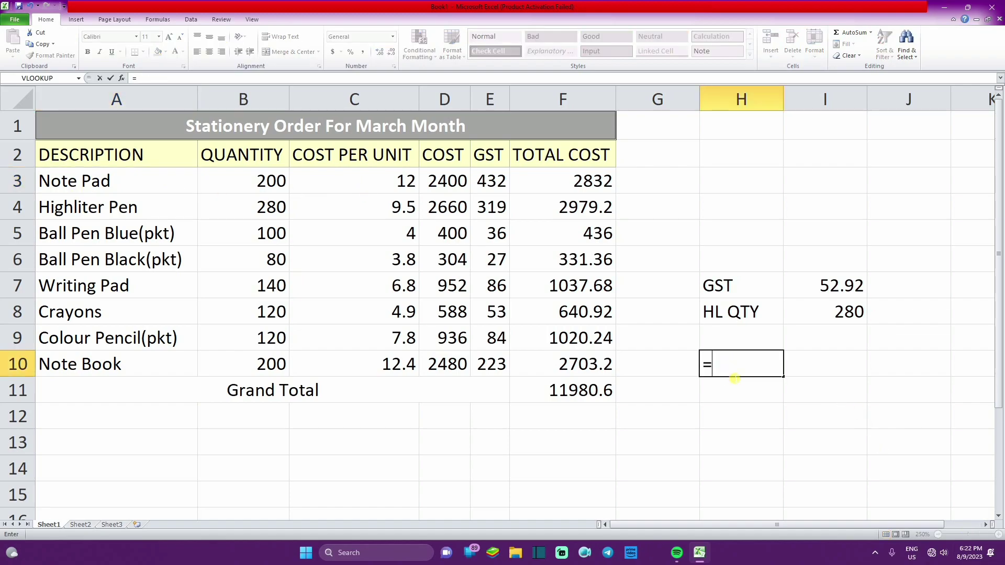
type("VL")
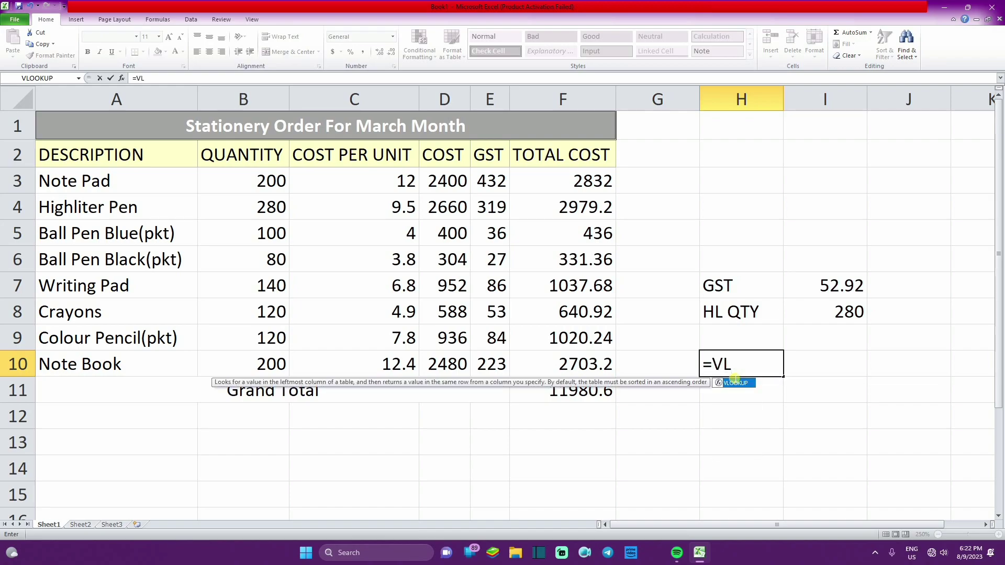
type("OOKUP")
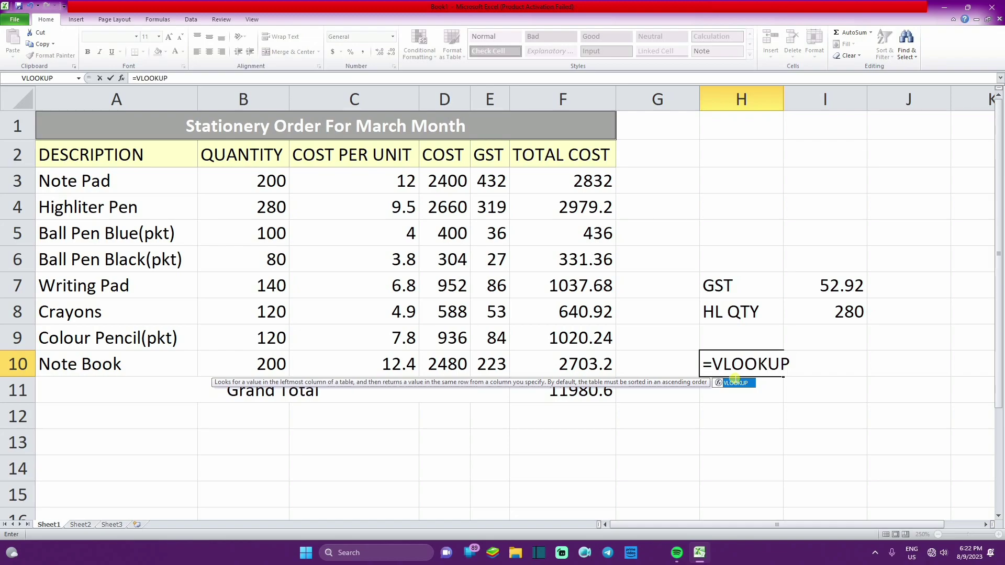
type("(")
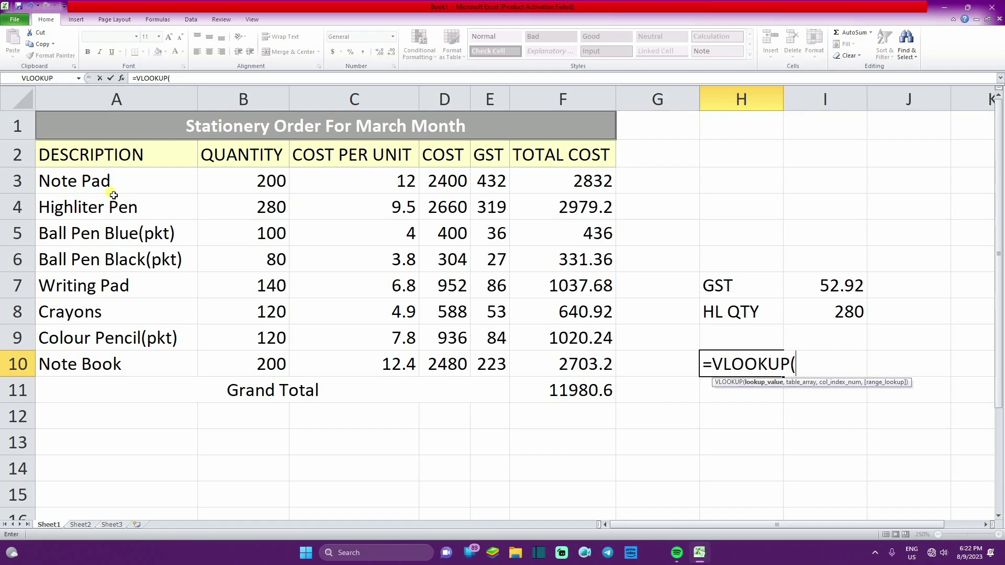
left_click_drag(113, 194, 122, 190)
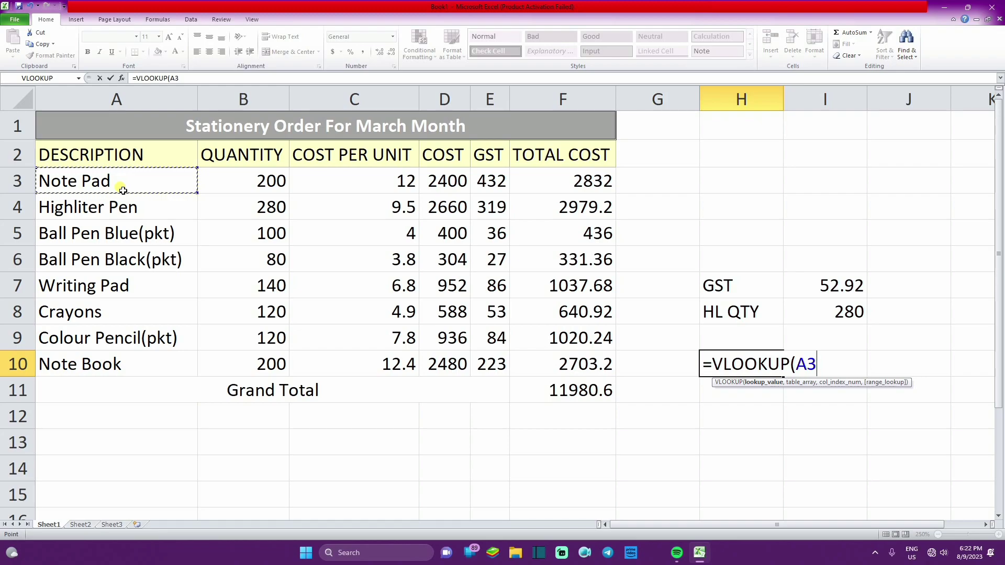
type(",")
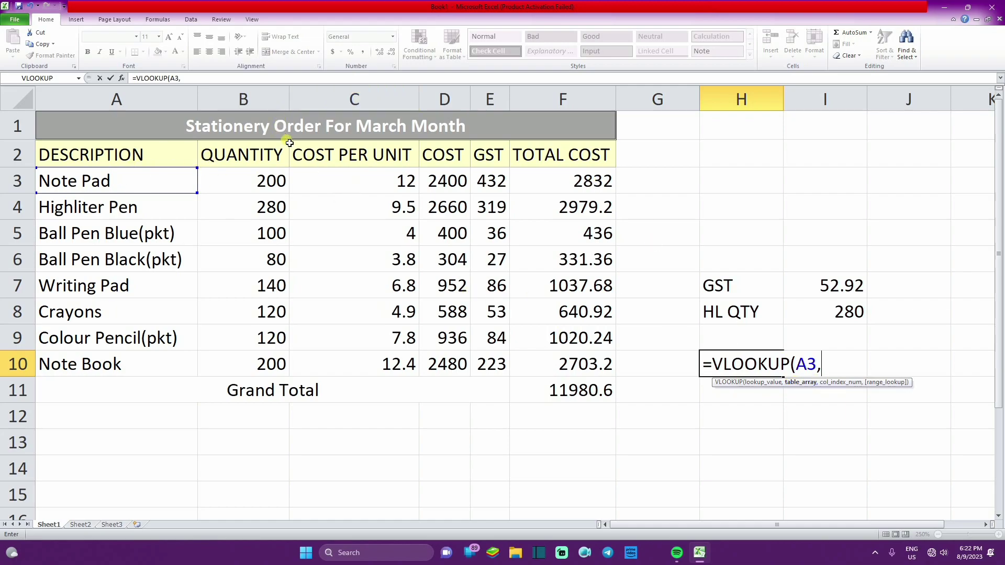
Complete the VLOOKUP formula in H10 with table range A2:F11, column index 3 and 0 for an exact match.
left_click_drag(157, 149, 610, 394)
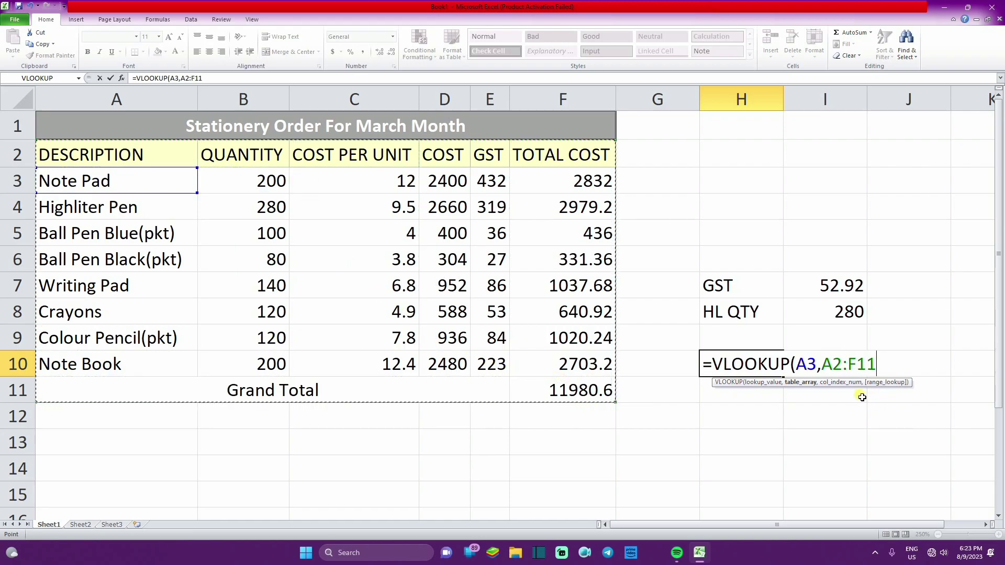
type(",")
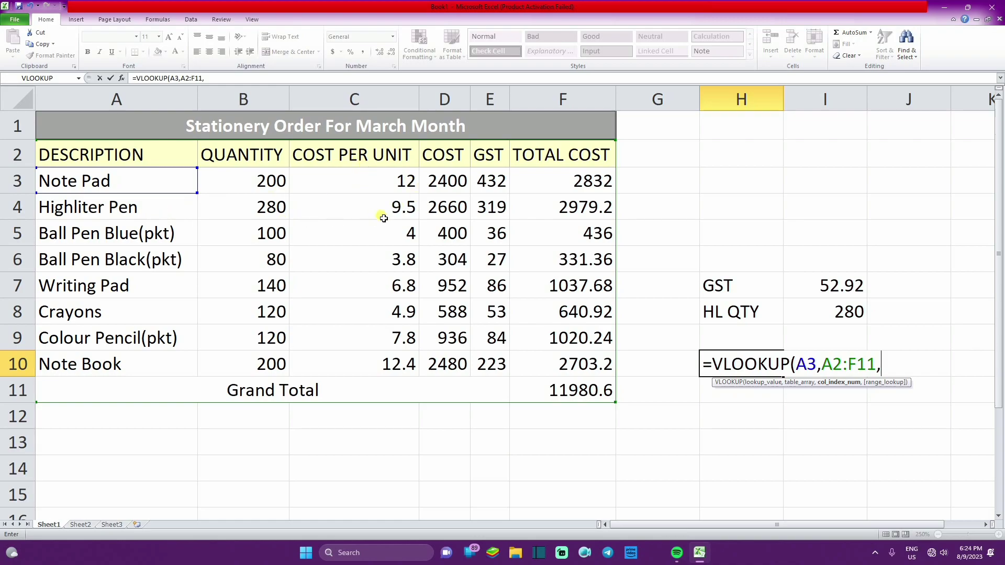
type("3")
type(",0")
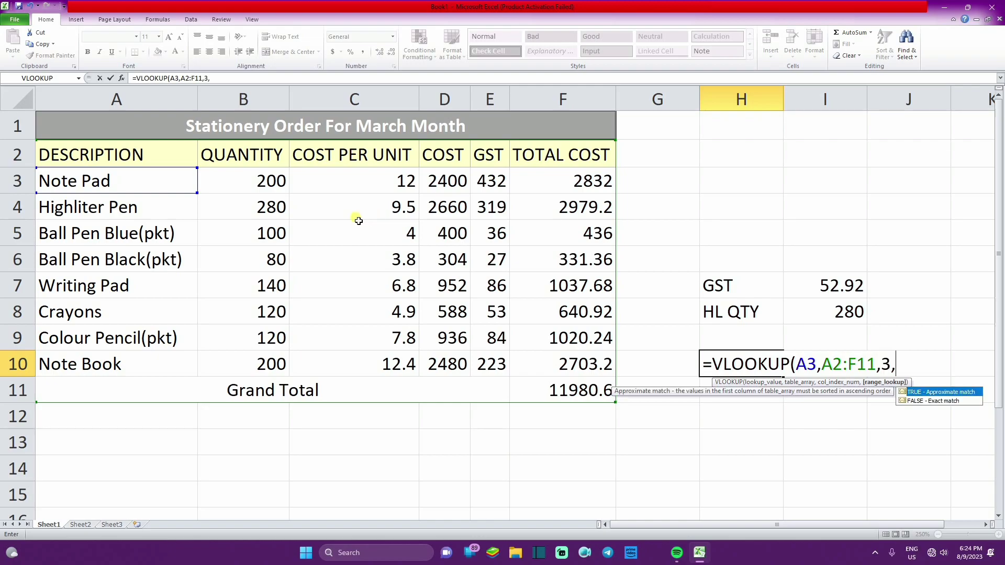
type(")")
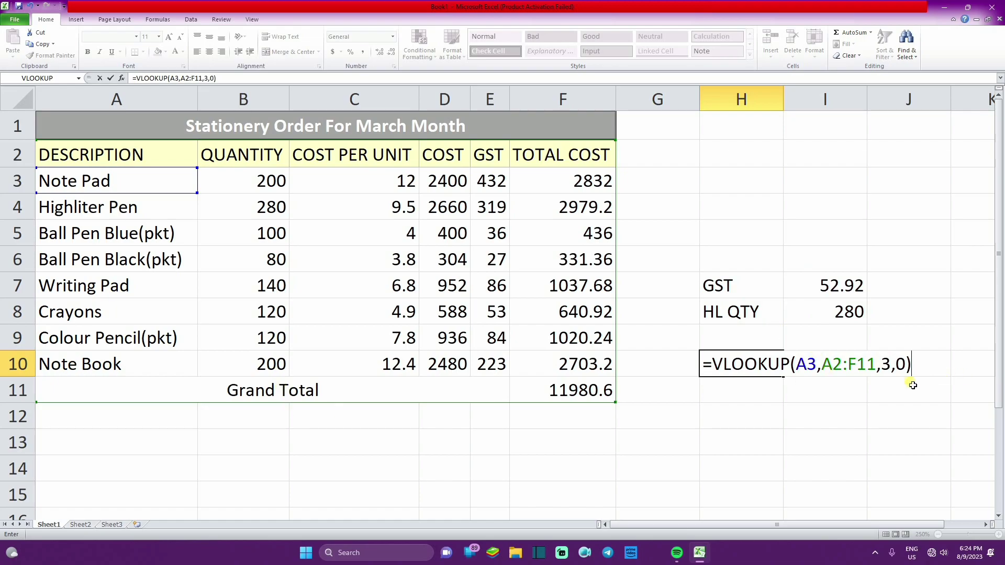
key("Return")
left_click(752, 369)
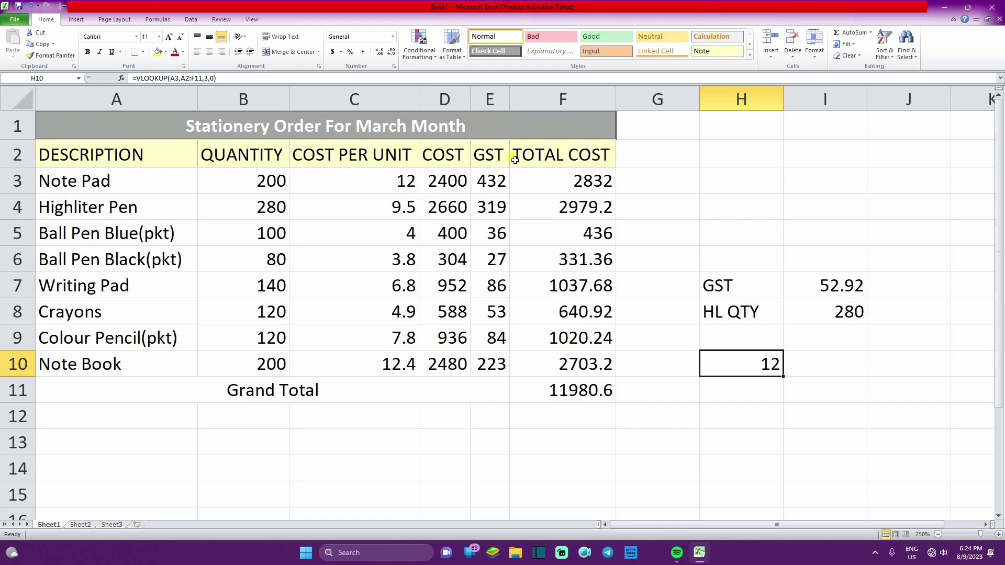
Start a VLOOKUP formula in cell H11 with the Note Book cell A10 as the lookup value.
left_click(744, 397)
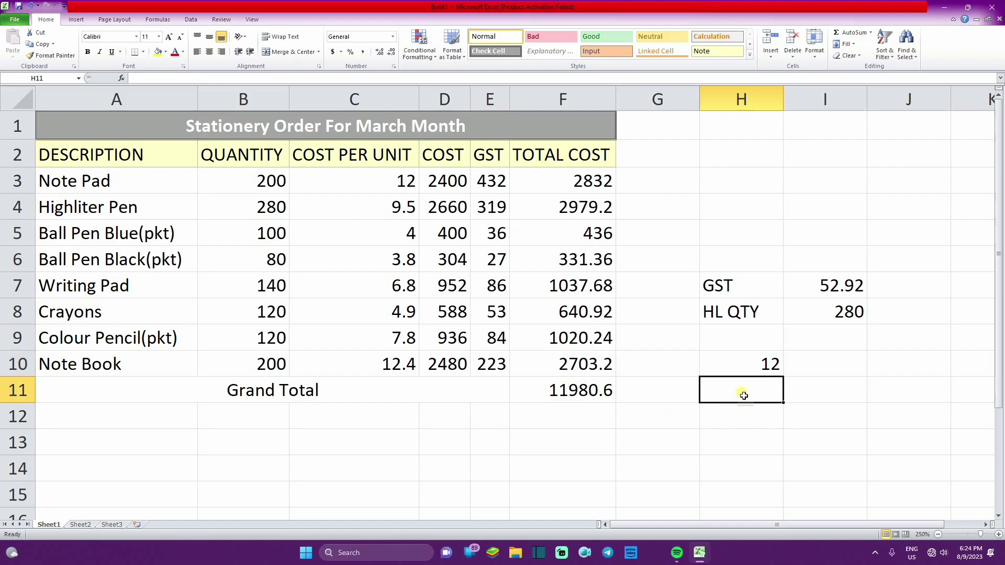
type("=V")
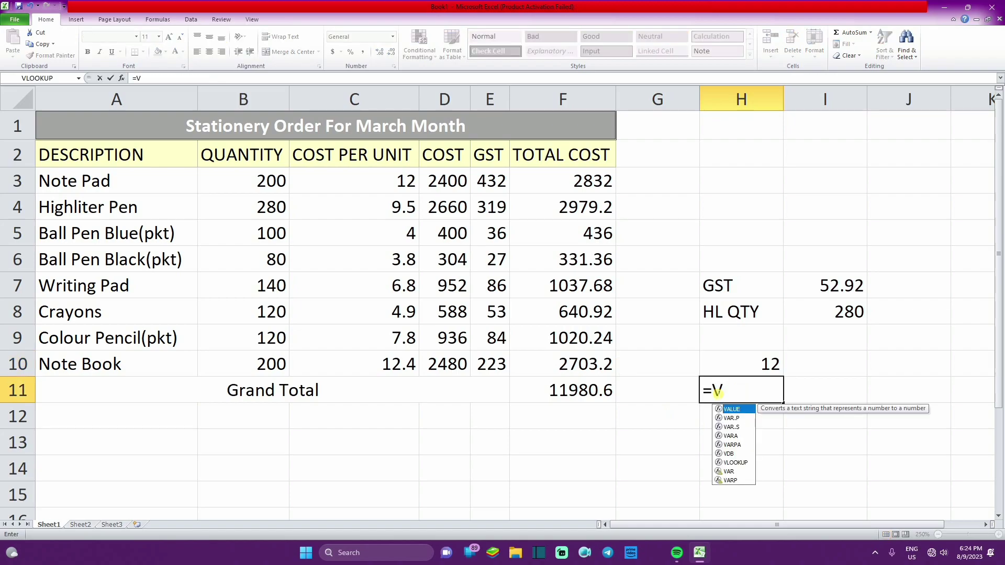
type("LOOK")
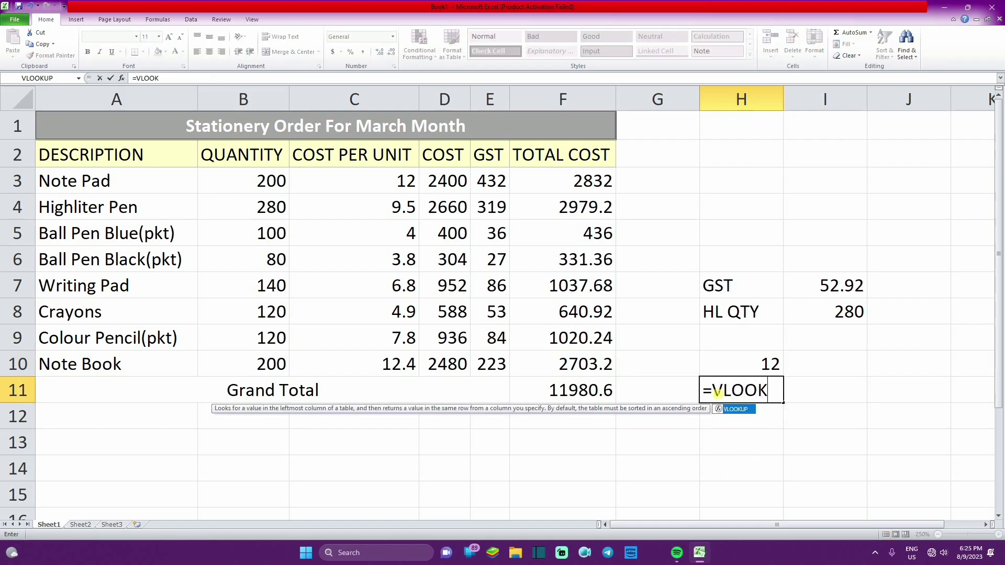
type("UP(")
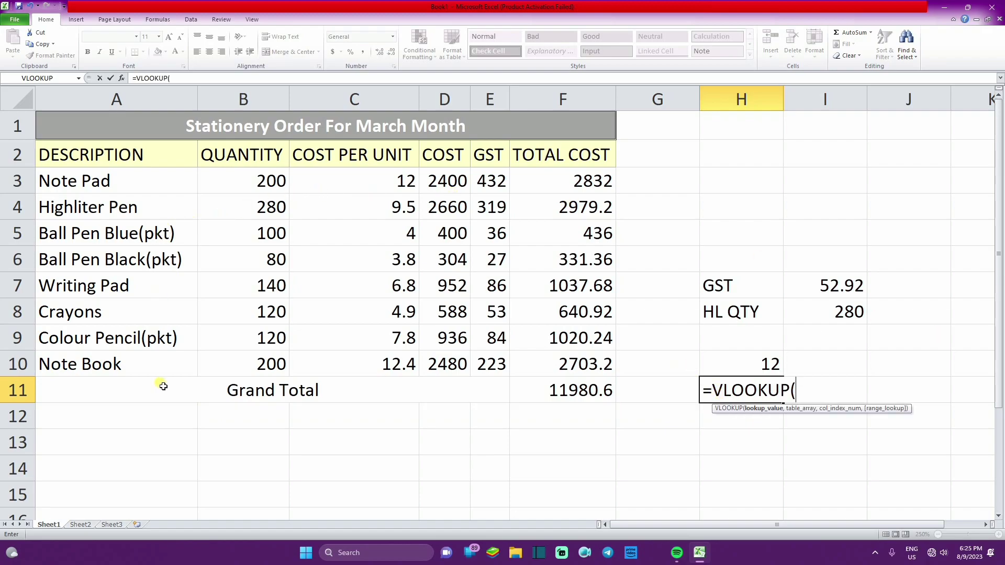
left_click(139, 360)
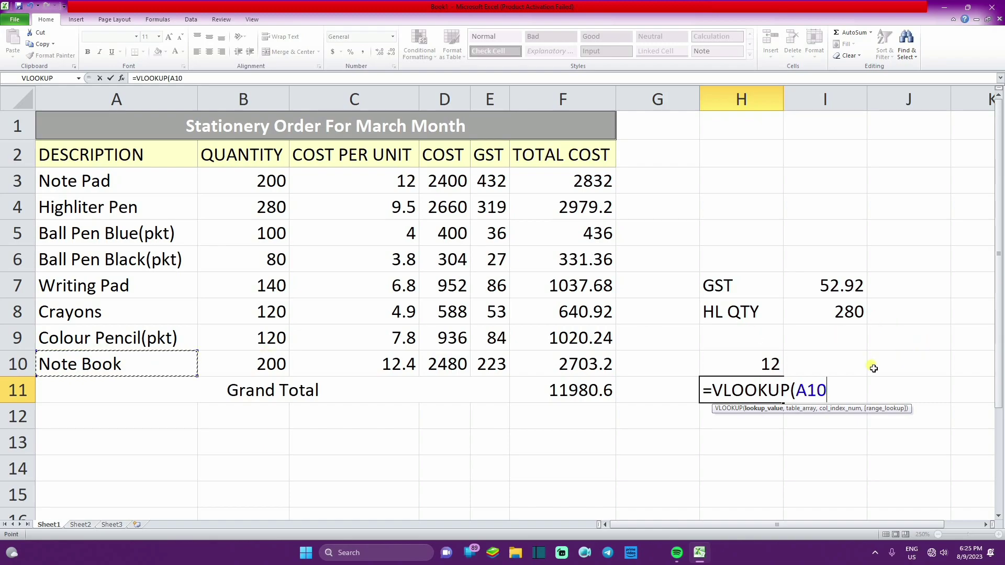
type(",")
Complete the VLOOKUP formula in H11 with table range A2:F11, column index 6 and 0 for an exact match.
left_click_drag(107, 147, 536, 386)
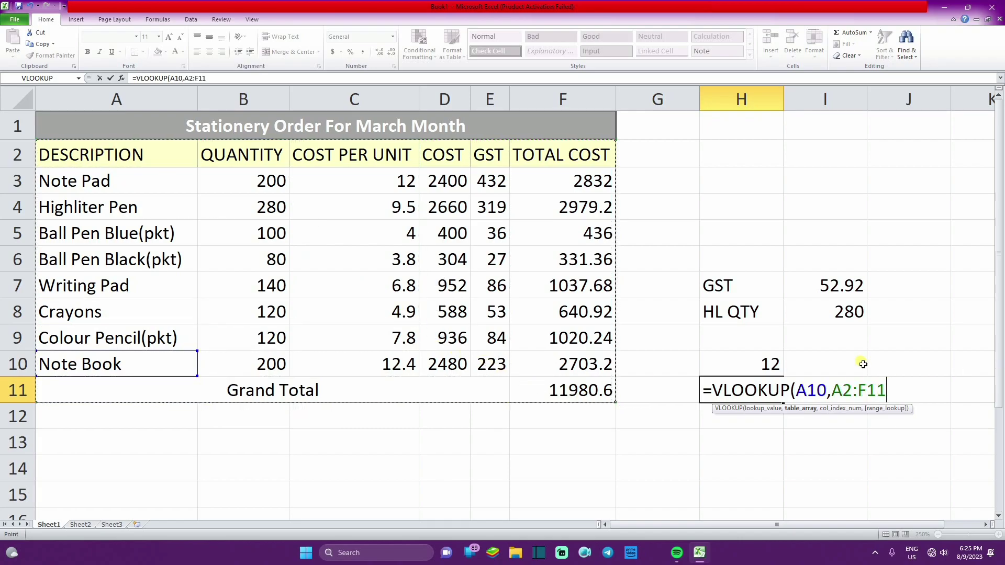
type(",")
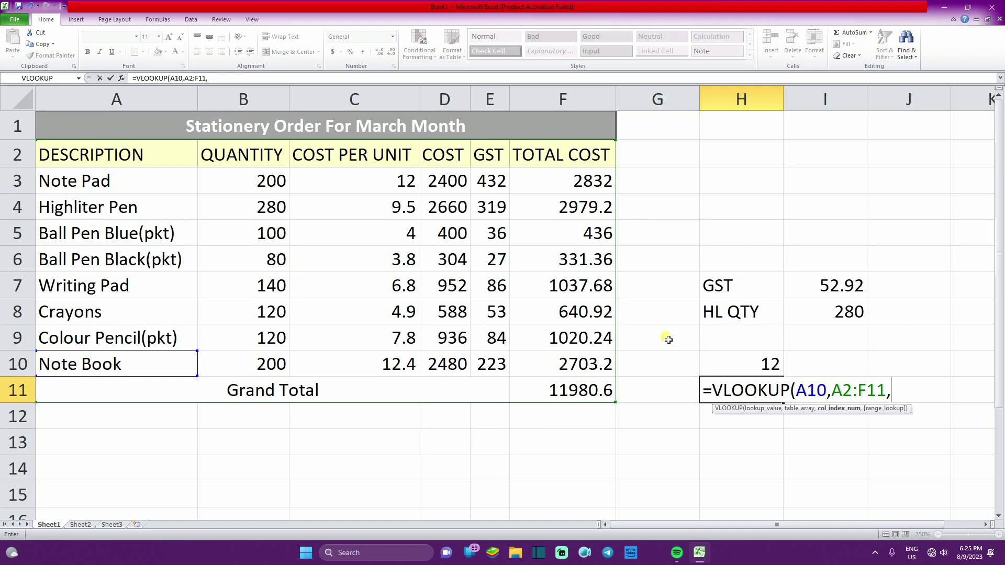
type("6,")
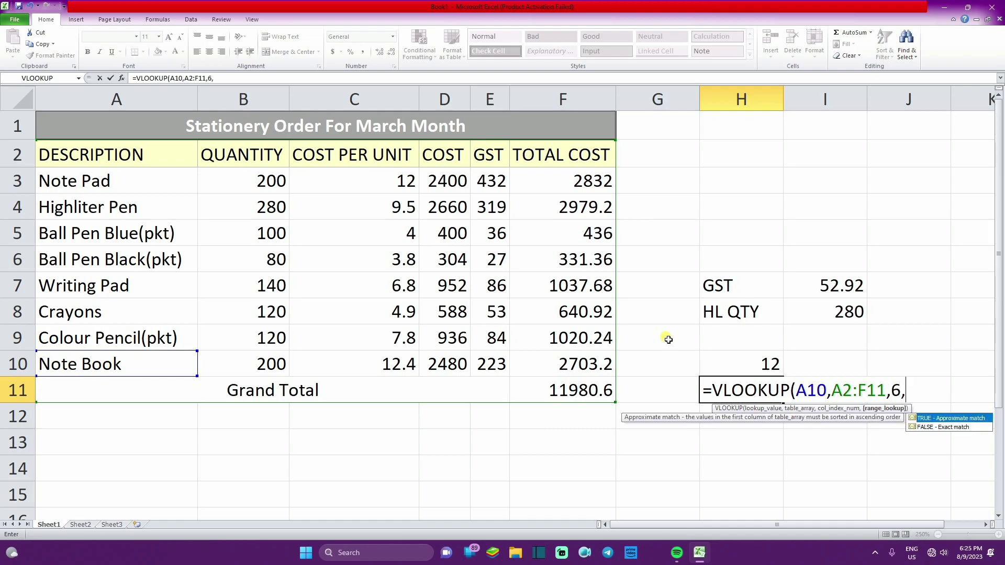
type("0)")
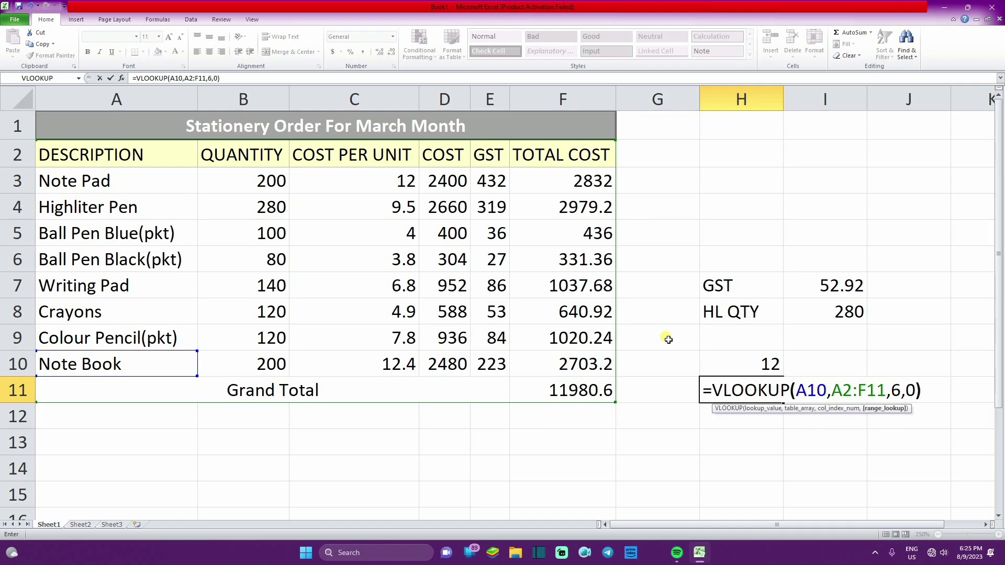
key("Return")
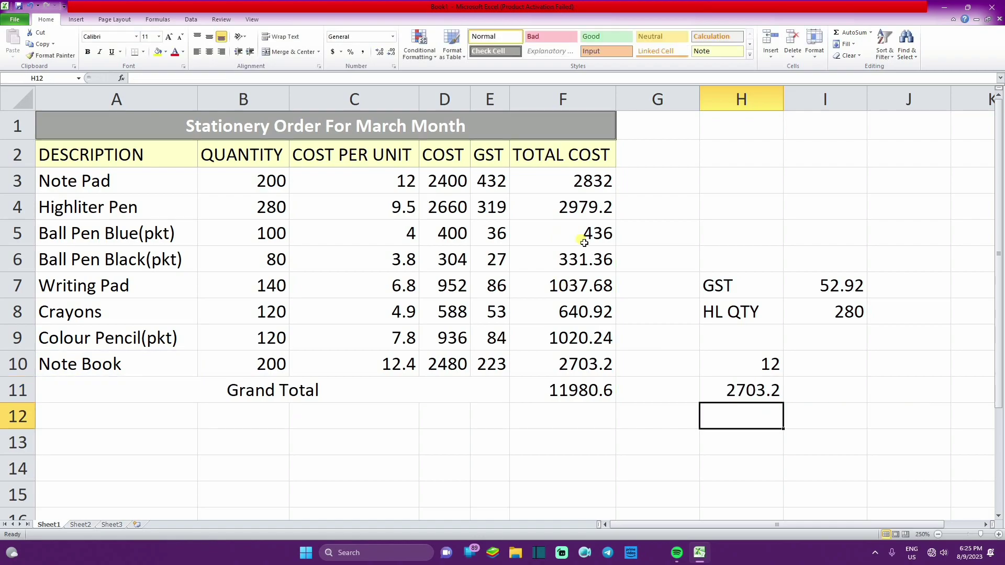
Compare the lookup result in H11 with the Note Book total cost in F10.
left_click(581, 368)
left_click(749, 396)
left_click(589, 370)
left_click(749, 401)
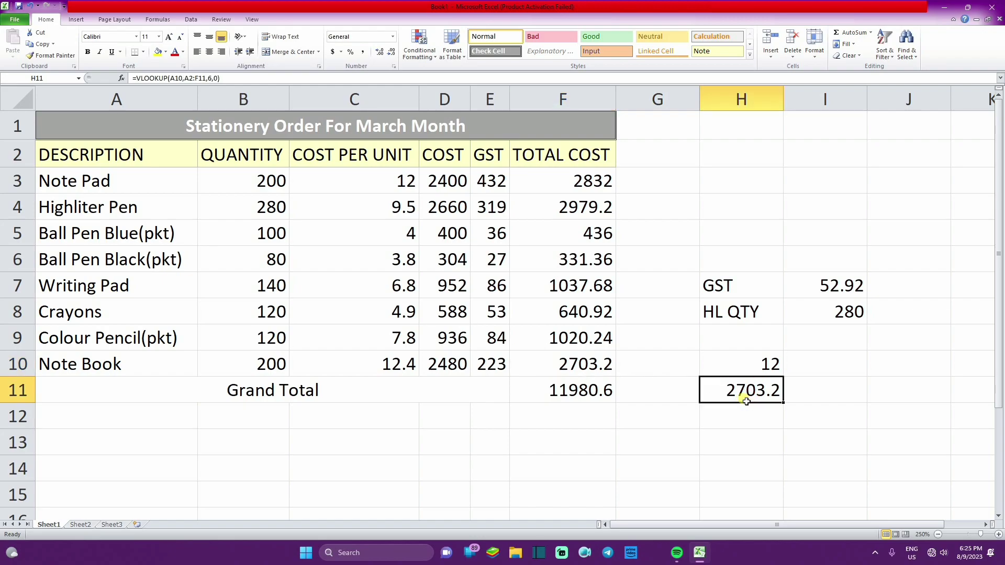